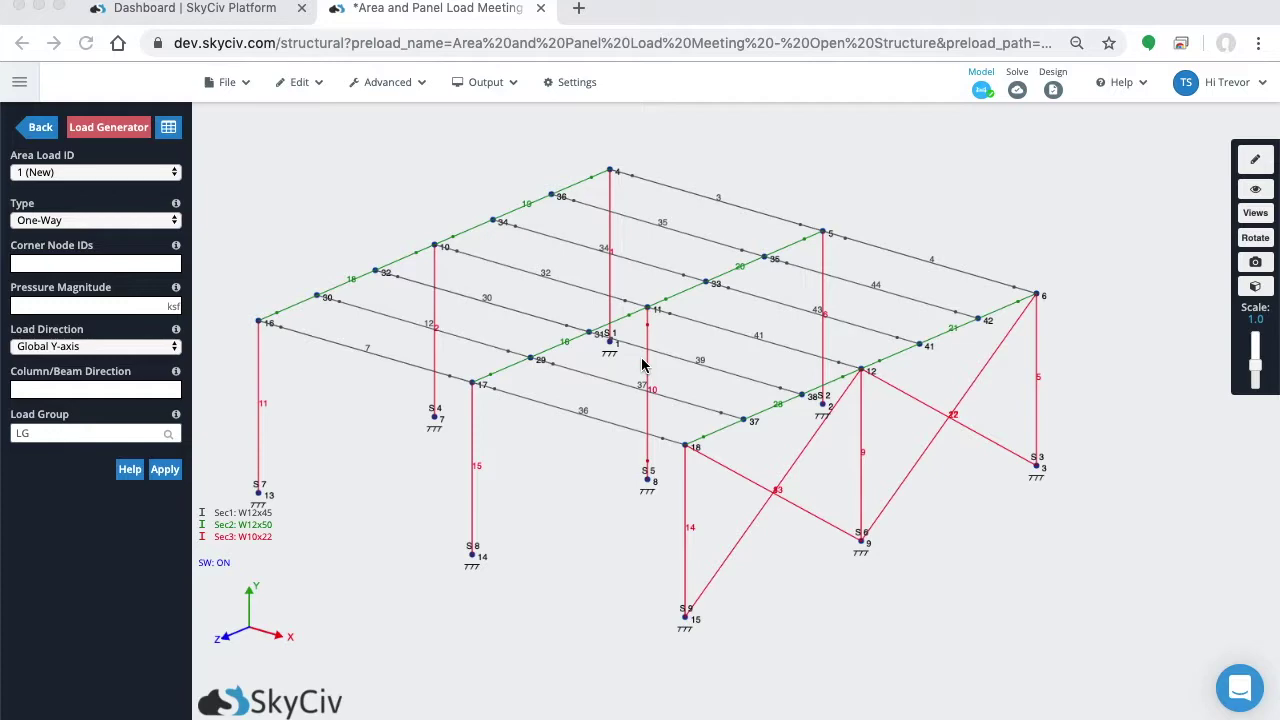
- Rotate the steel frame model to a straight front view
left_click_drag(723, 337, 738, 506)
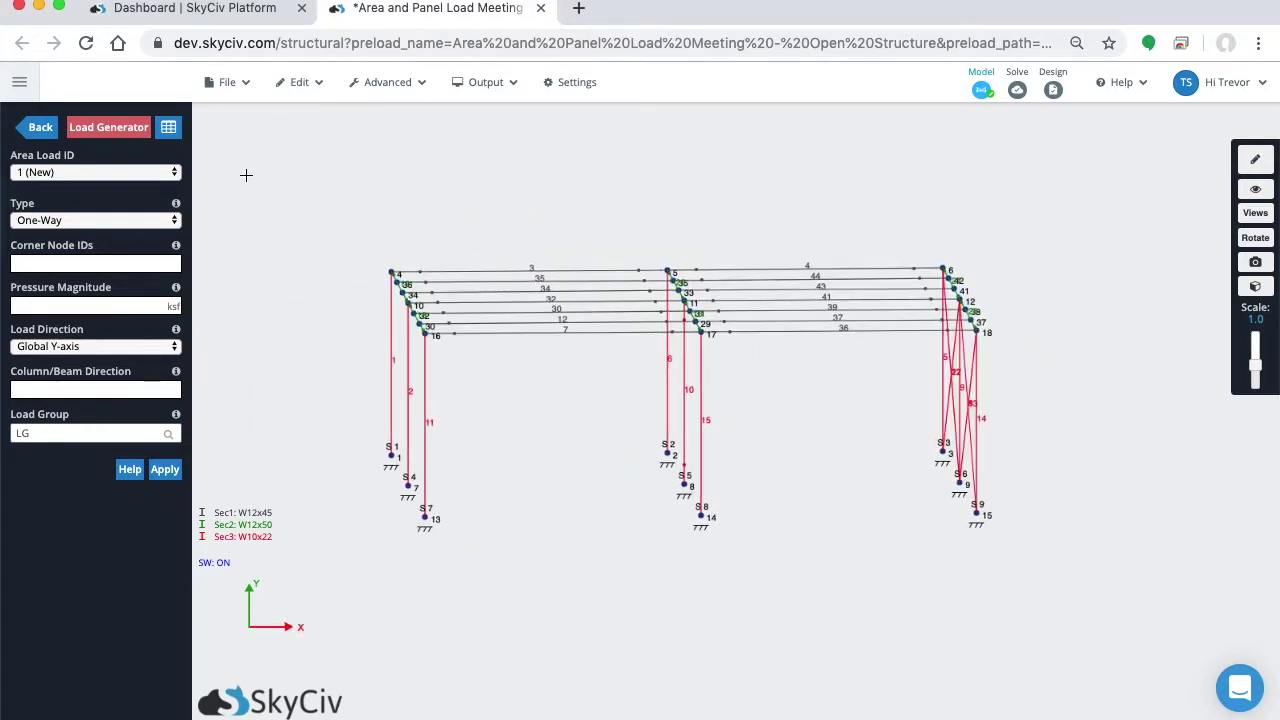
- Box-select the left and middle frames and hide them, leaving the X-braced frame
left_click_drag(317, 206, 828, 602)
right_click(768, 477)
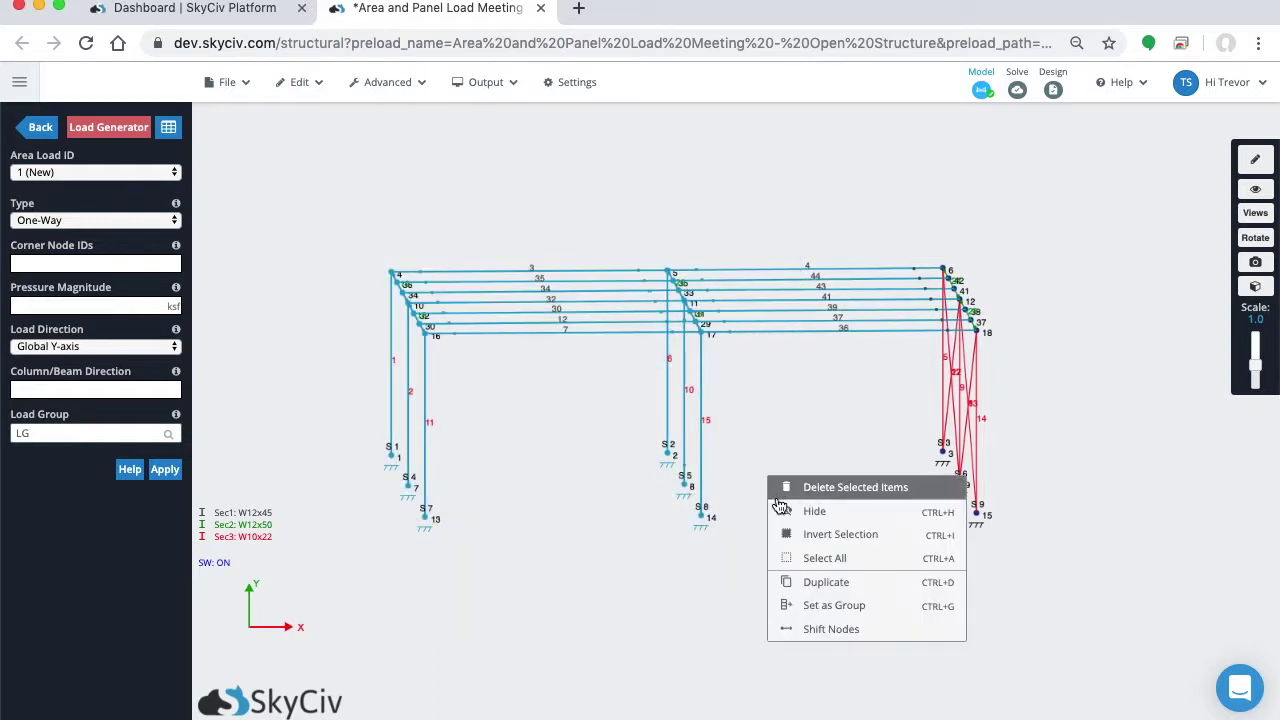
left_click(781, 511)
- Turn to a front perspective of the braced frame and switch to the solid 3D renderer
left_click_drag(820, 480, 744, 479)
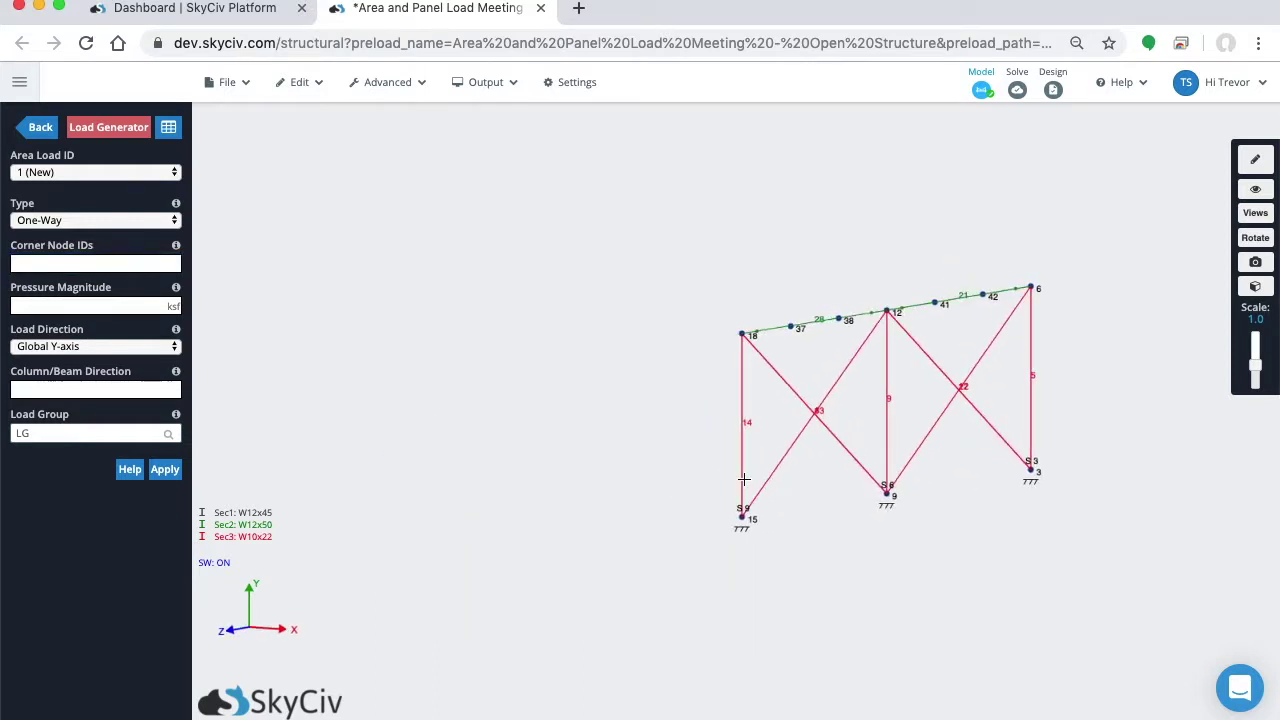
right_click_drag(744, 479, 791, 523)
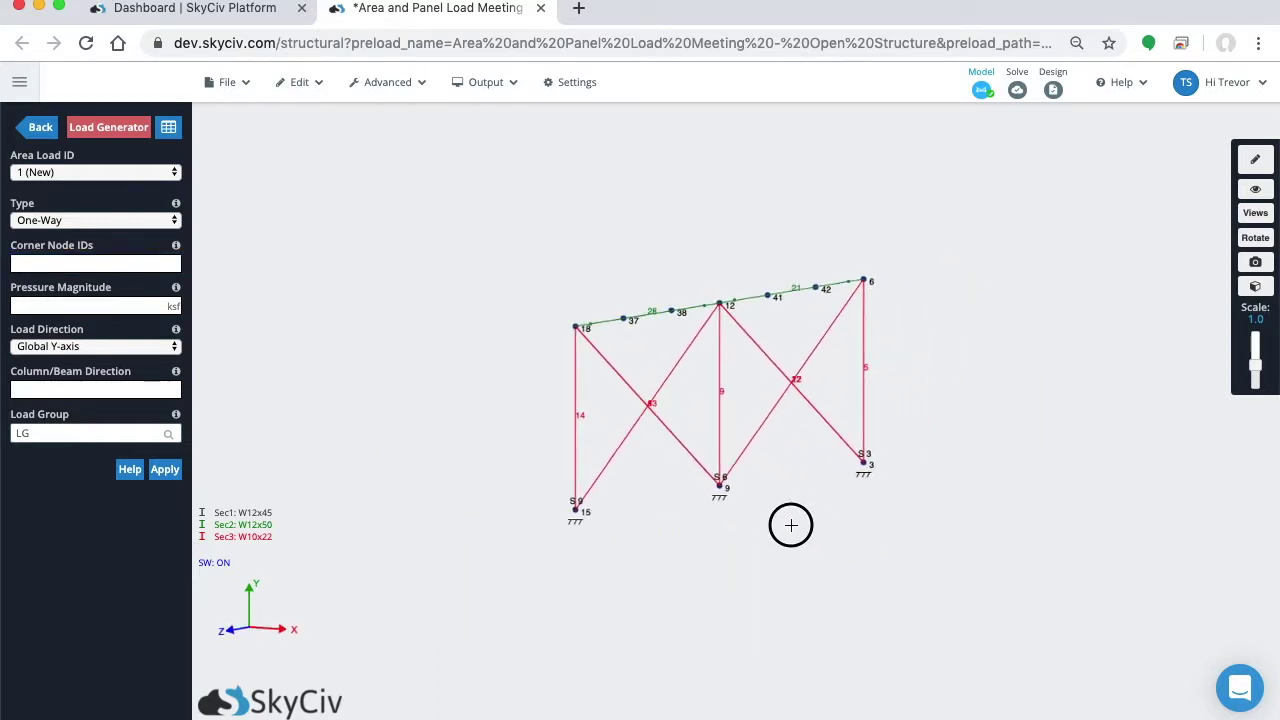
left_click(1256, 287)
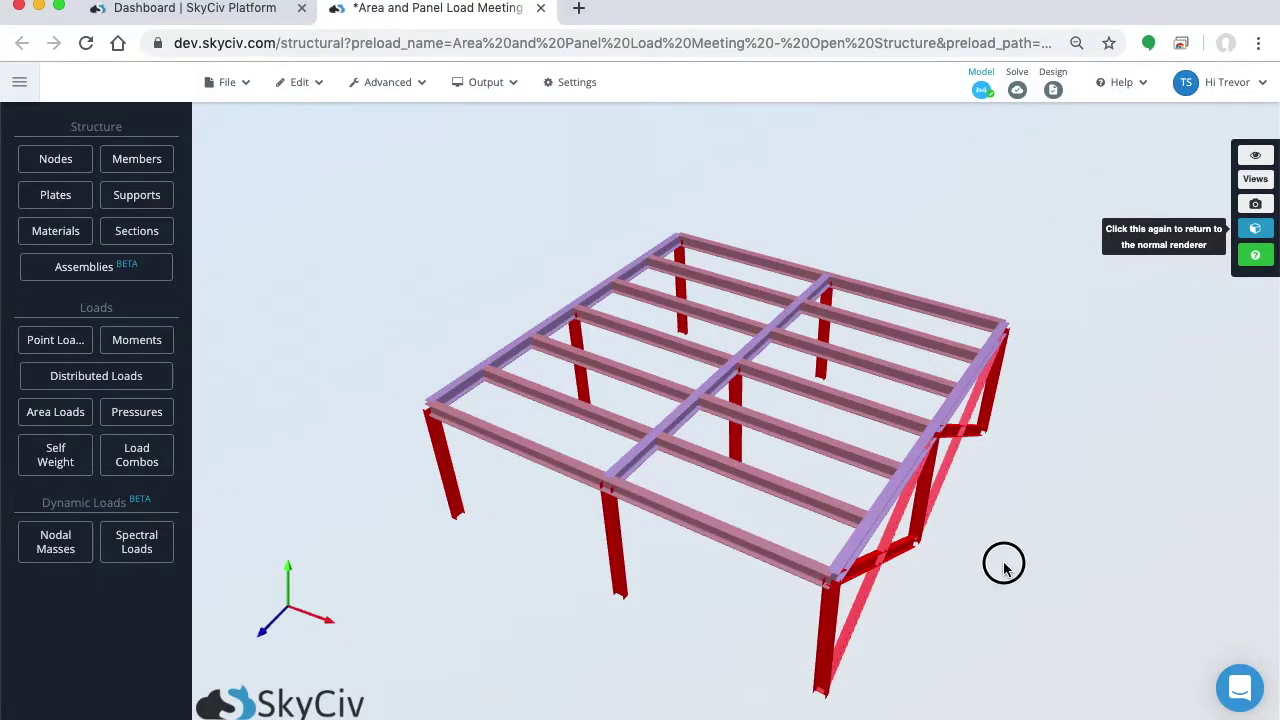
- Orbit and zoom around the red X bracing from lower viewing angles
left_click_drag(1004, 566, 934, 526)
scroll(749, 546, "up", 6)
left_click_drag(871, 463, 806, 526)
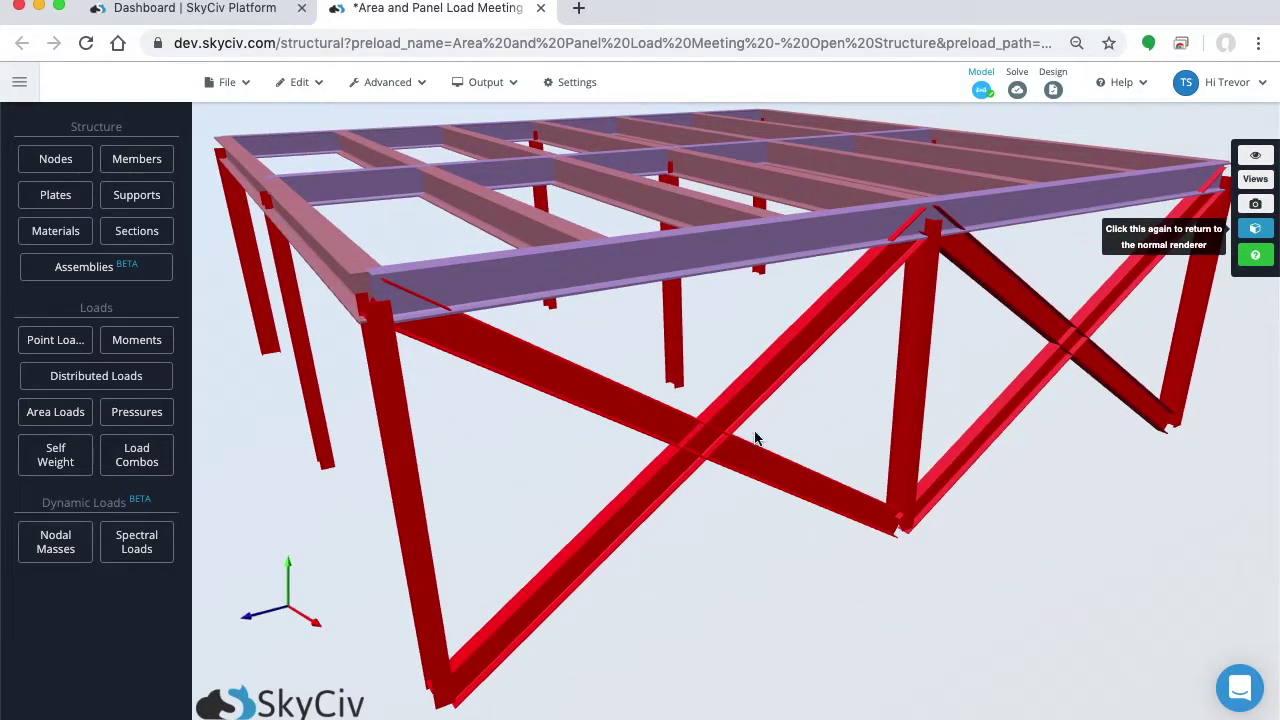
left_click_drag(643, 537, 571, 337)
scroll(476, 345, "up", 5)
scroll(476, 345, "down", 5)
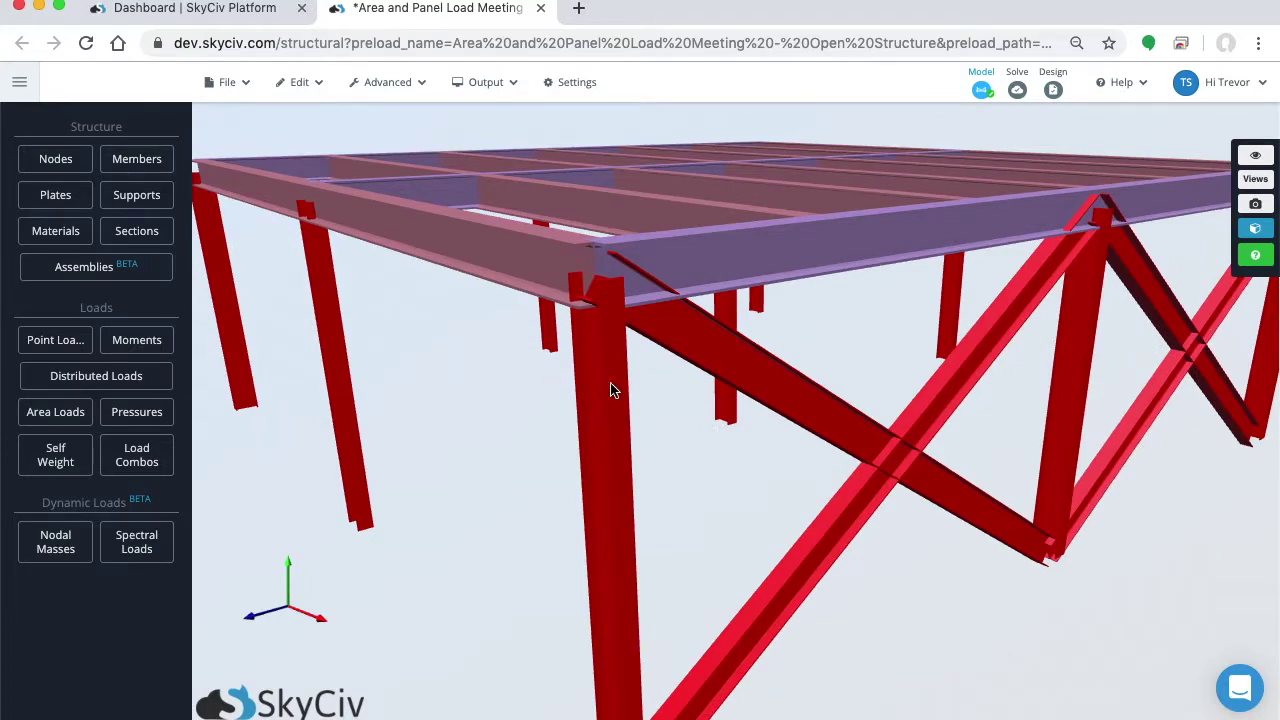
left_click_drag(612, 390, 660, 300)
scroll(653, 365, "up", 5)
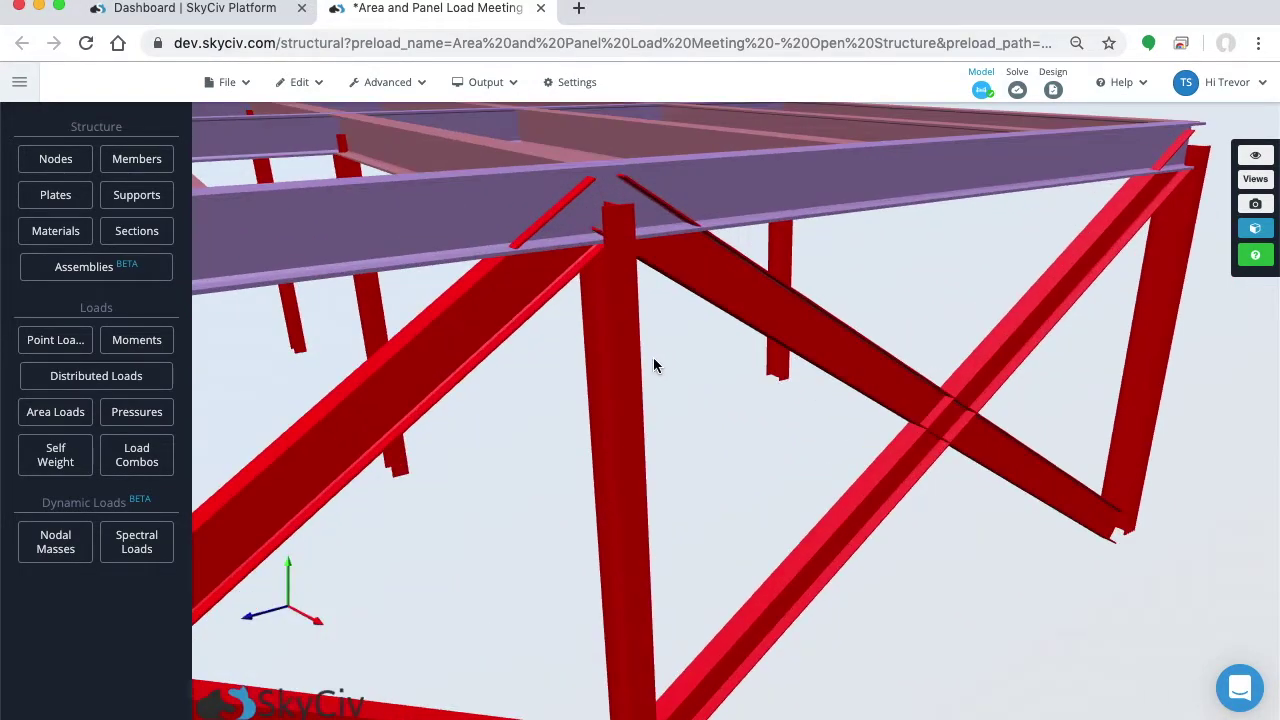
scroll(653, 365, "down", 5)
scroll(742, 430, "down", 2)
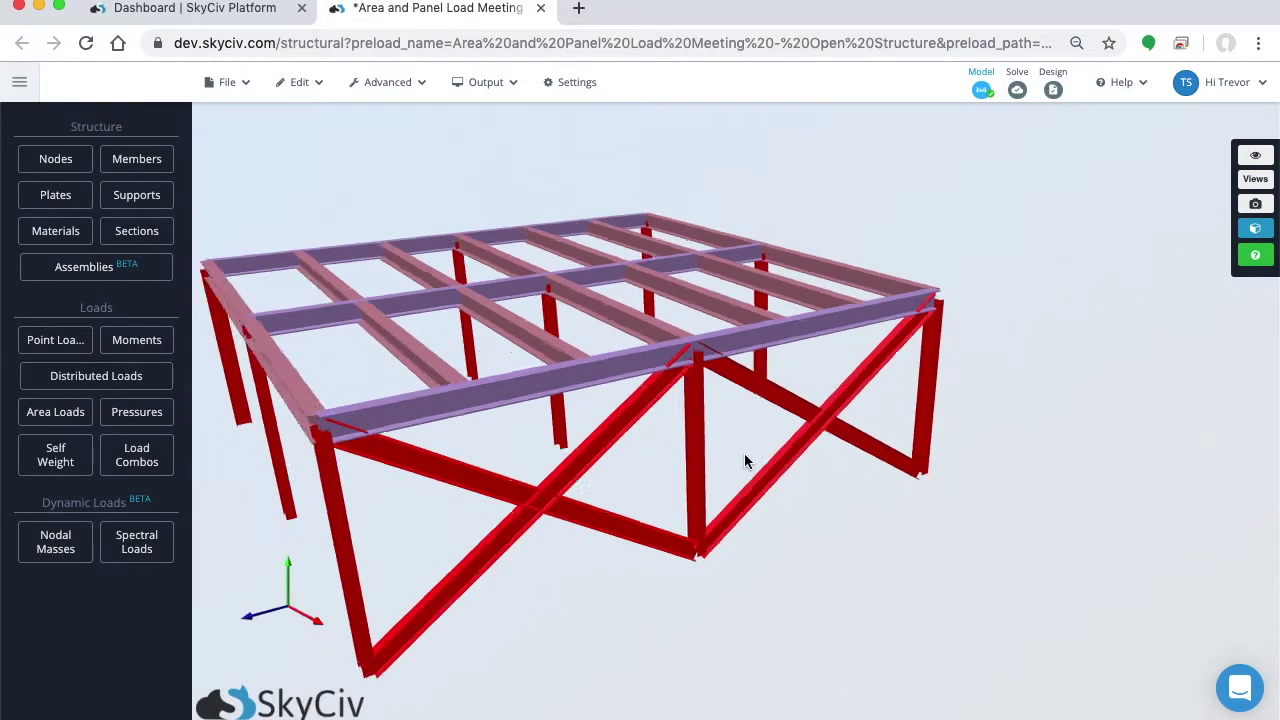
scroll(744, 461, "down", 2)
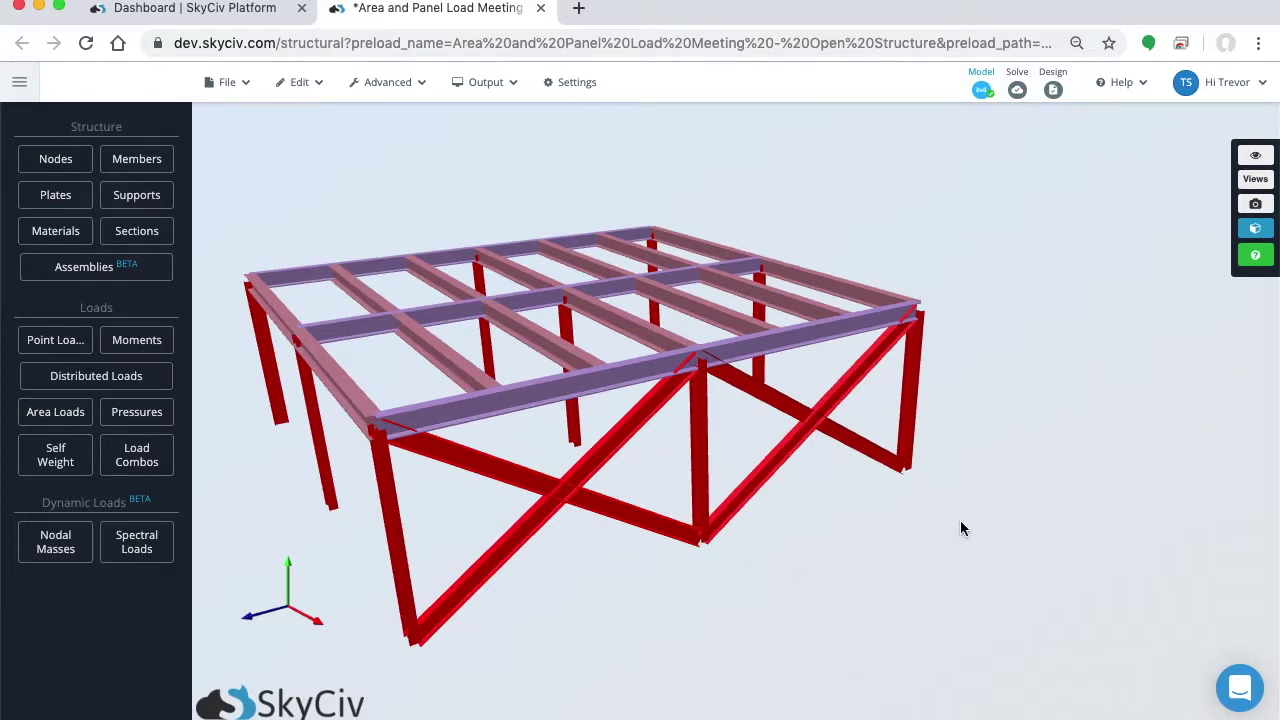
scroll(891, 434, "up", 3)
- Orbit close to the corner column and X bracing, then open front column member 14
left_click_drag(893, 426, 704, 408)
scroll(690, 380, "up", 6)
left_click_drag(594, 360, 668, 266)
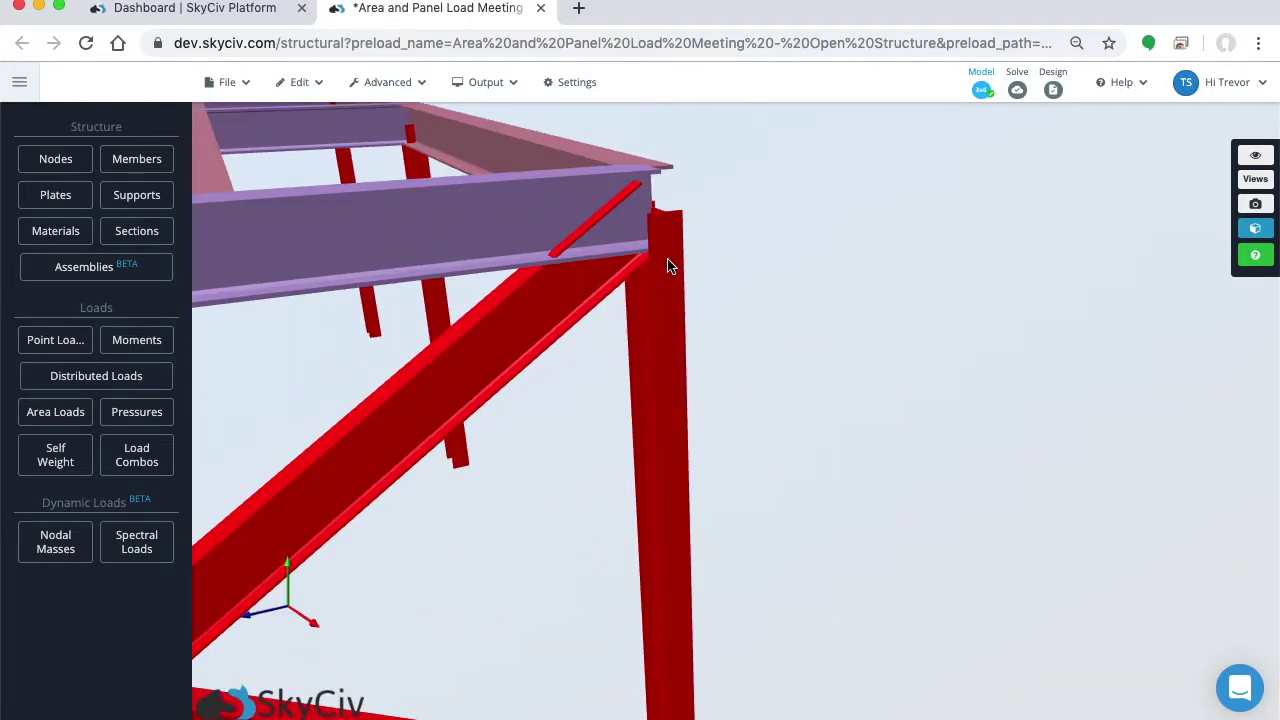
scroll(668, 266, "up", 2)
scroll(600, 400, "down", 3)
left_click_drag(597, 437, 762, 354)
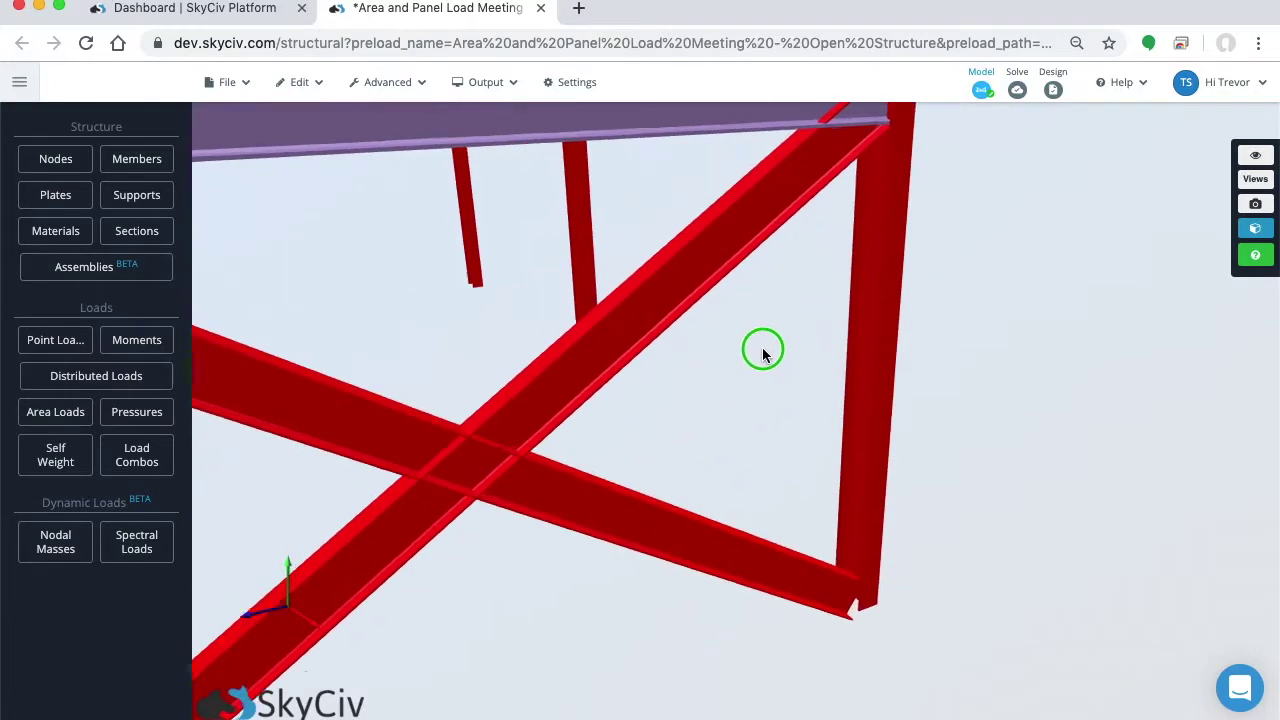
scroll(748, 372, "down", 5)
left_click_drag(589, 534, 602, 538)
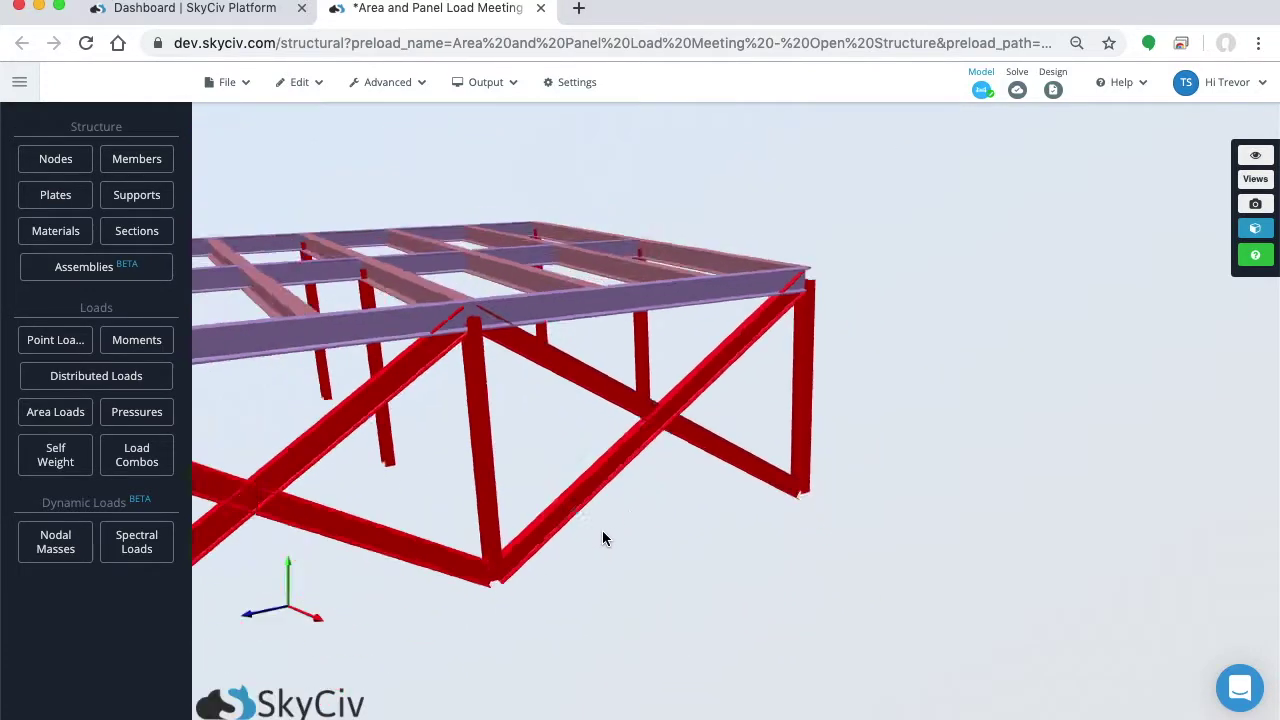
scroll(609, 548, "down", 5)
scroll(531, 320, "up", 5)
left_click_drag(531, 320, 523, 420)
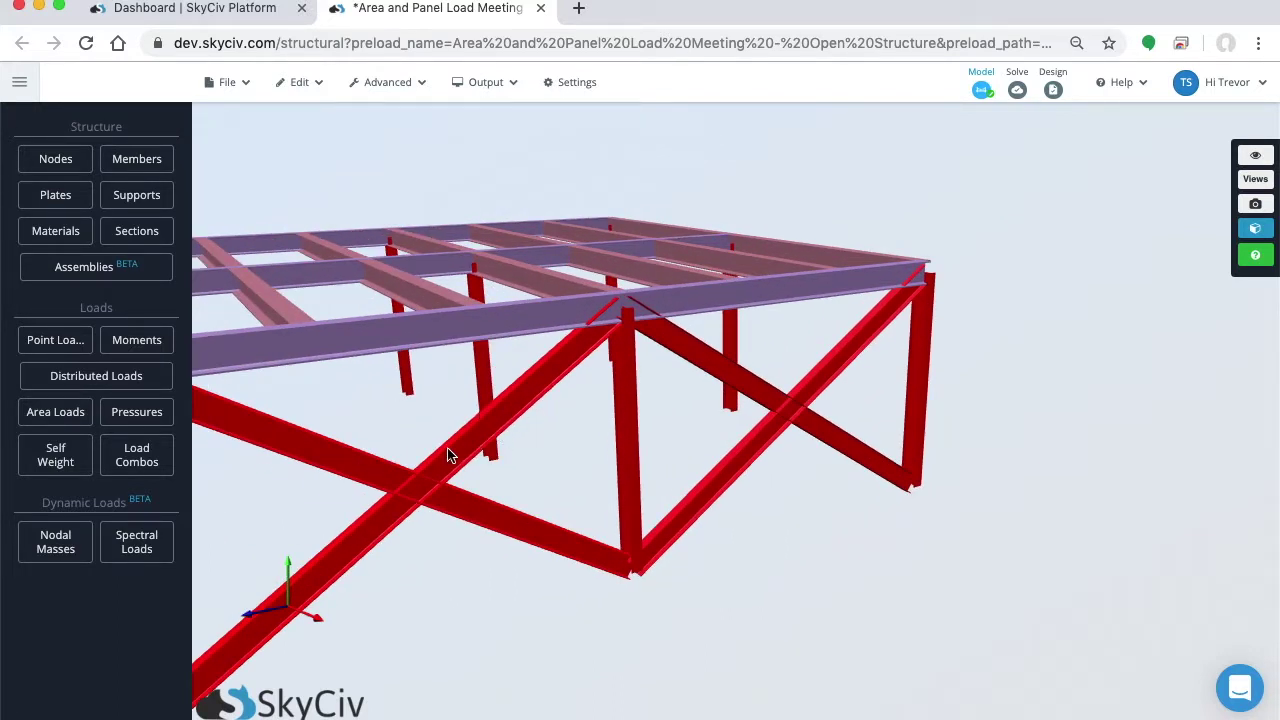
left_click_drag(447, 455, 454, 410)
mouse_move(510, 455)
left_mouse_down()
mouse_move(606, 443)
mouse_move(502, 463)
left_mouse_up()
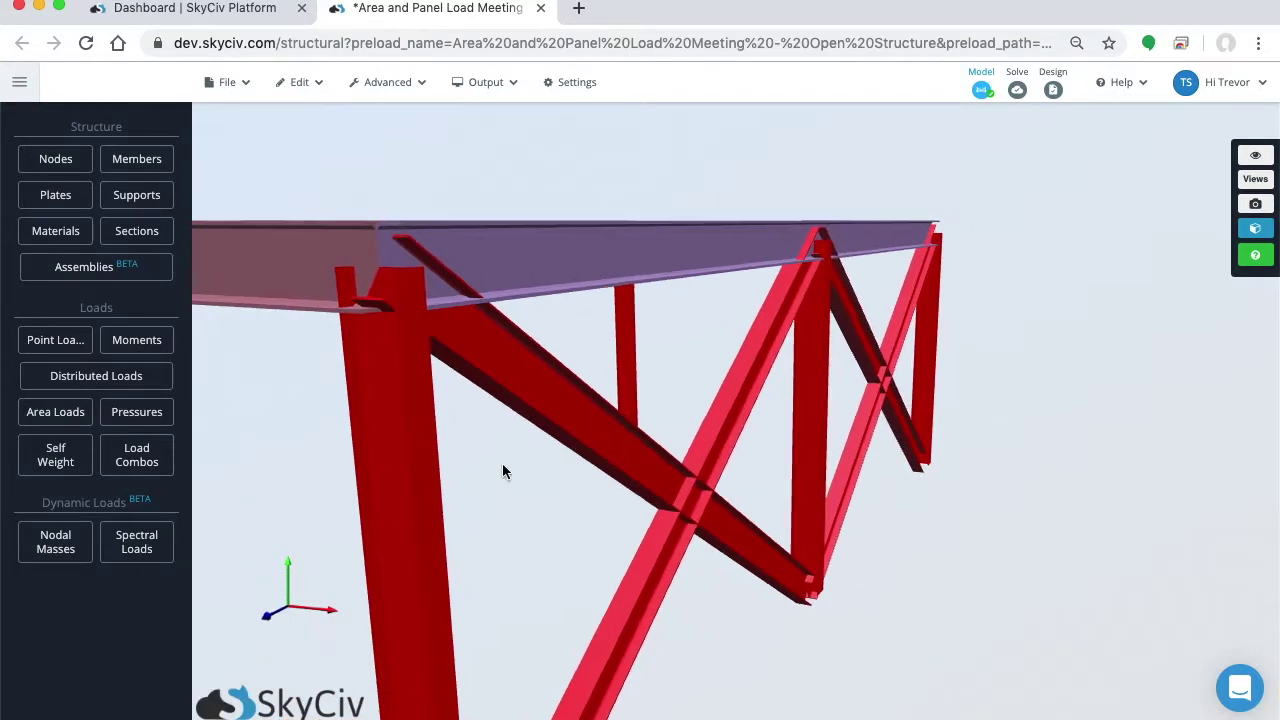
left_click(370, 436)
- Inspect diagonal brace member 8, deselect it, and return to the line view of the frame
scroll(448, 437, "down", 5)
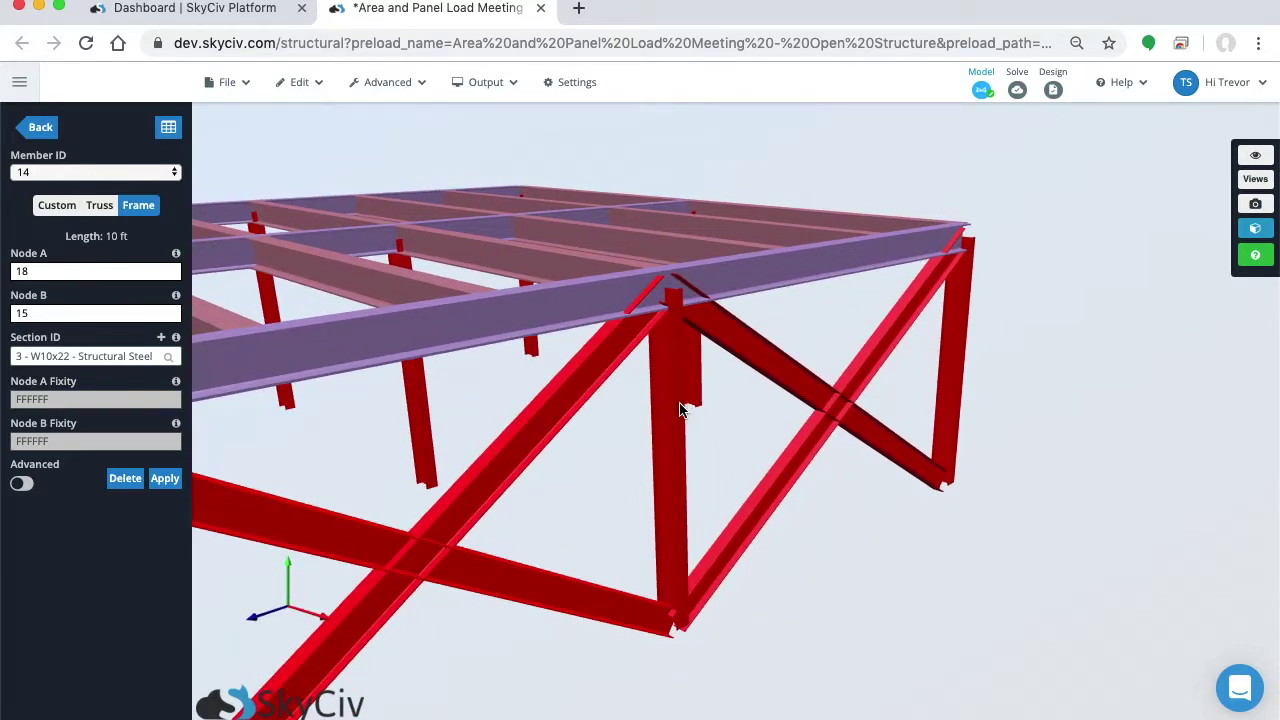
left_click(563, 388)
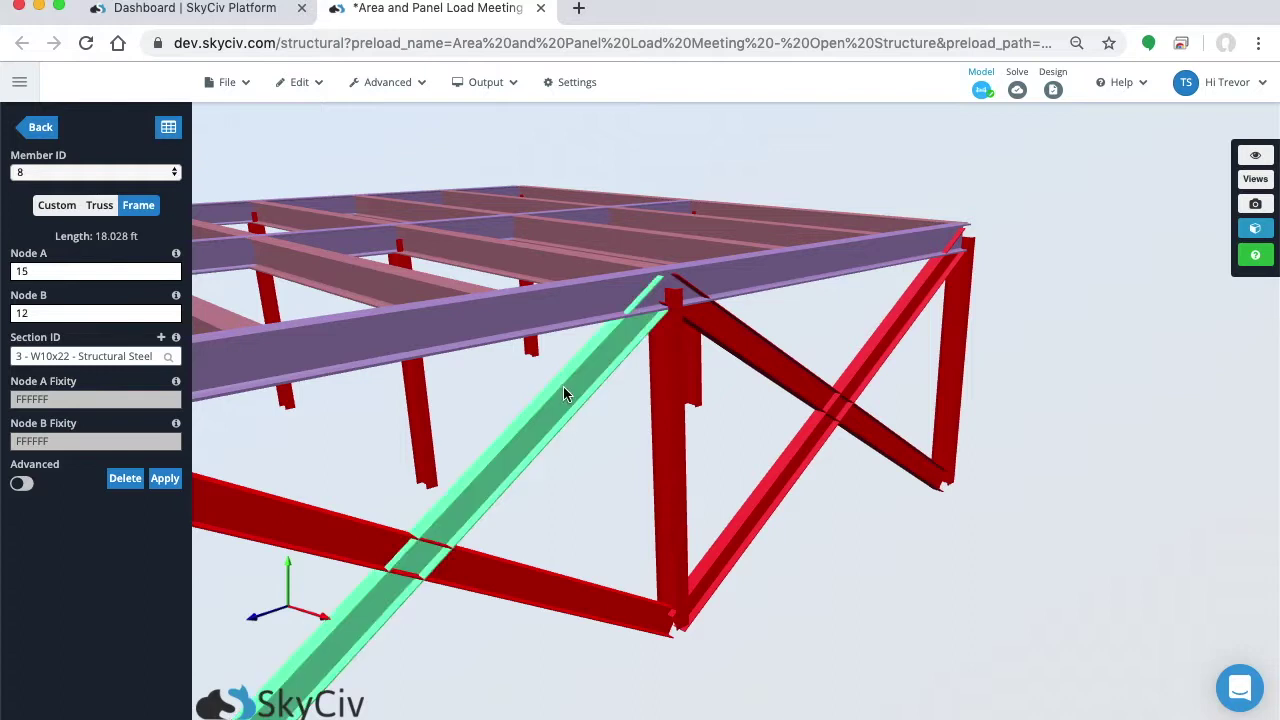
left_click(587, 432)
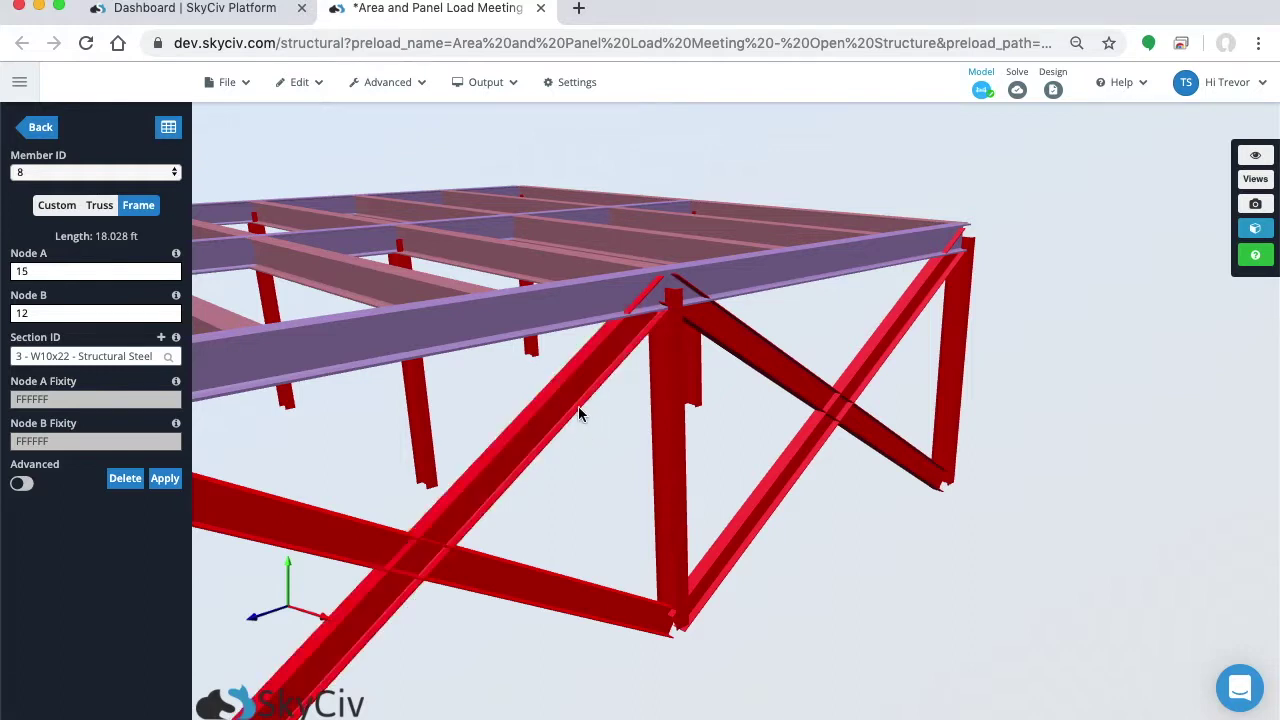
left_click(1255, 228)
scroll(756, 422, "up", 2)
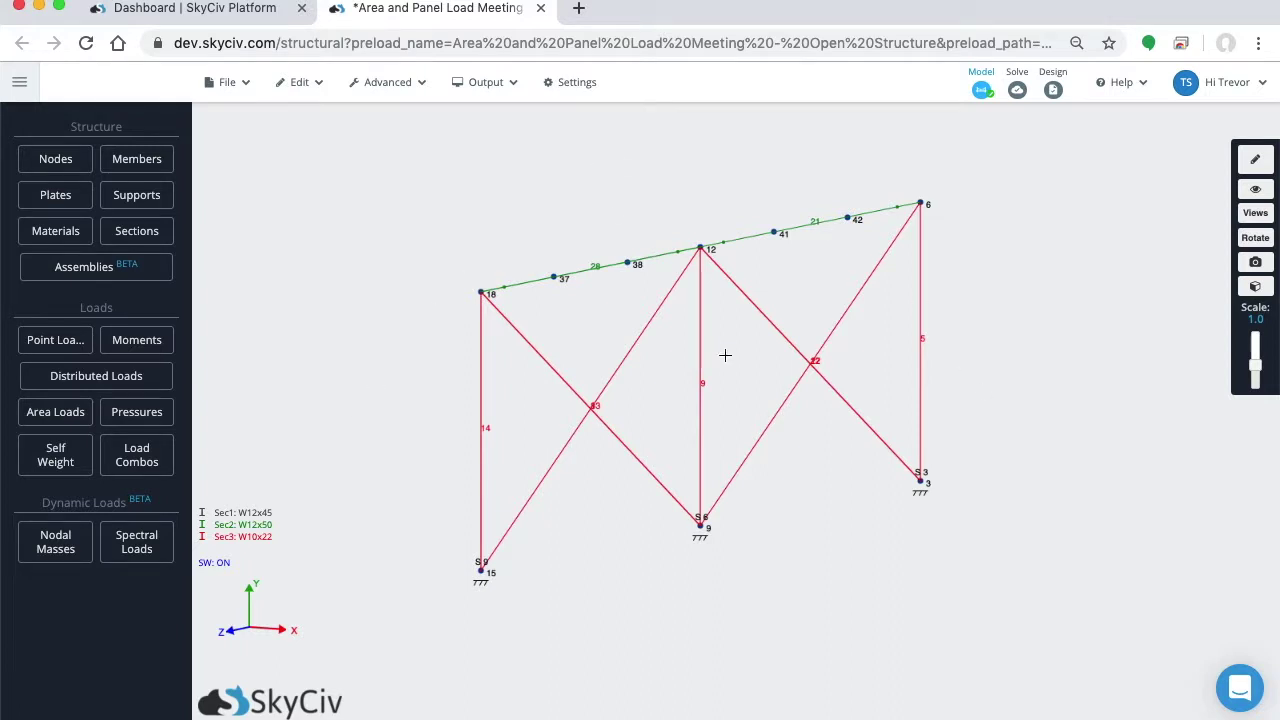
- Start new area load 1 and set its type to Open Structure
left_click(354, 331)
left_click(76, 412)
left_click(70, 174)
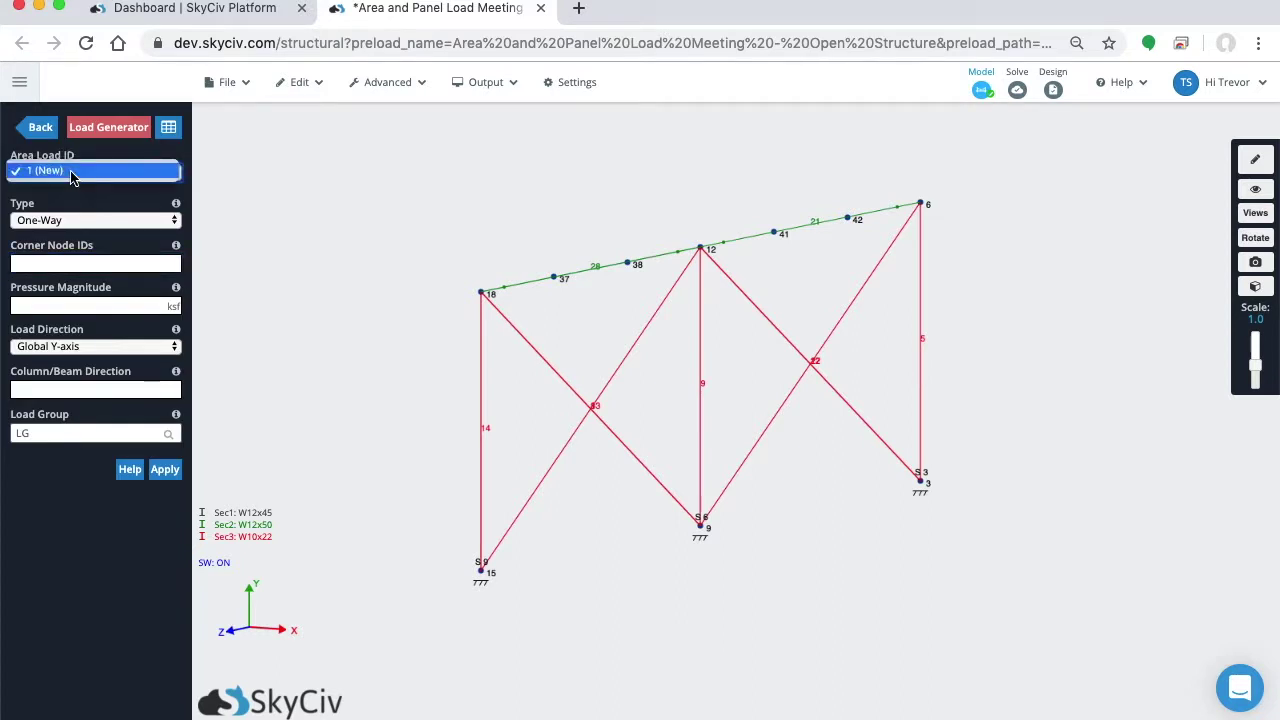
left_click(74, 174)
left_click(63, 220)
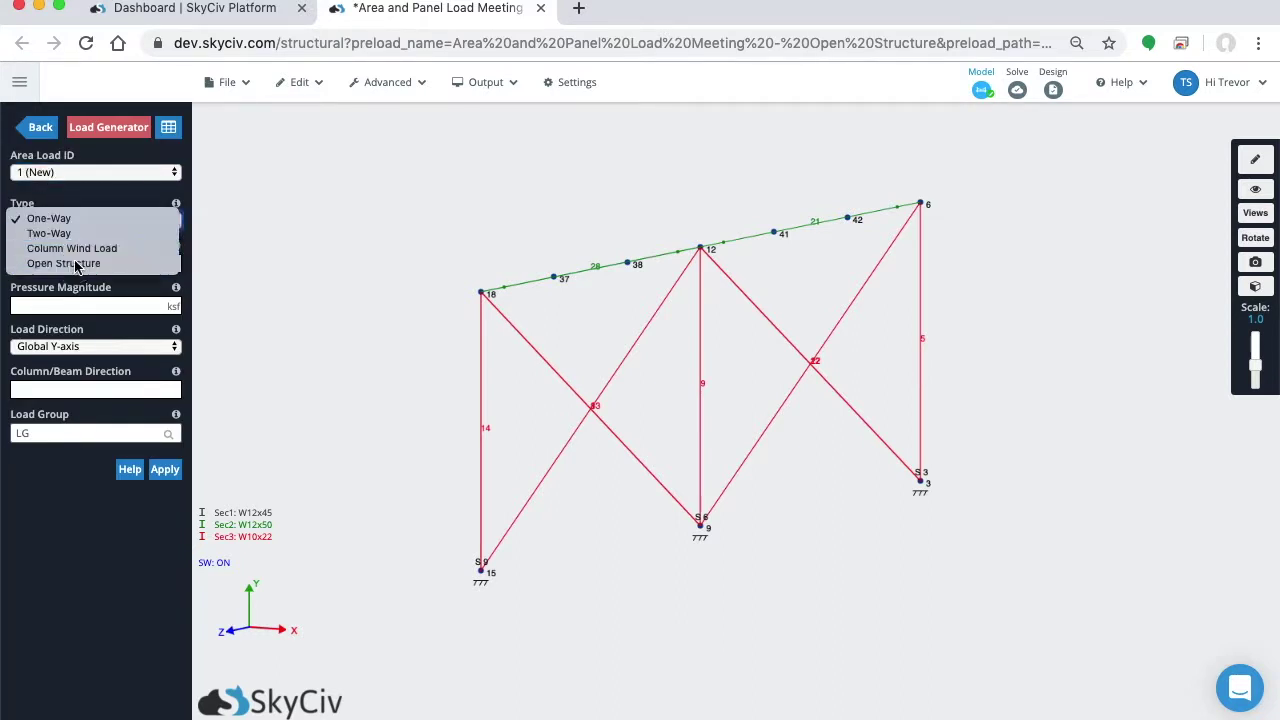
left_click(76, 263)
left_click_drag(194, 194, 253, 189)
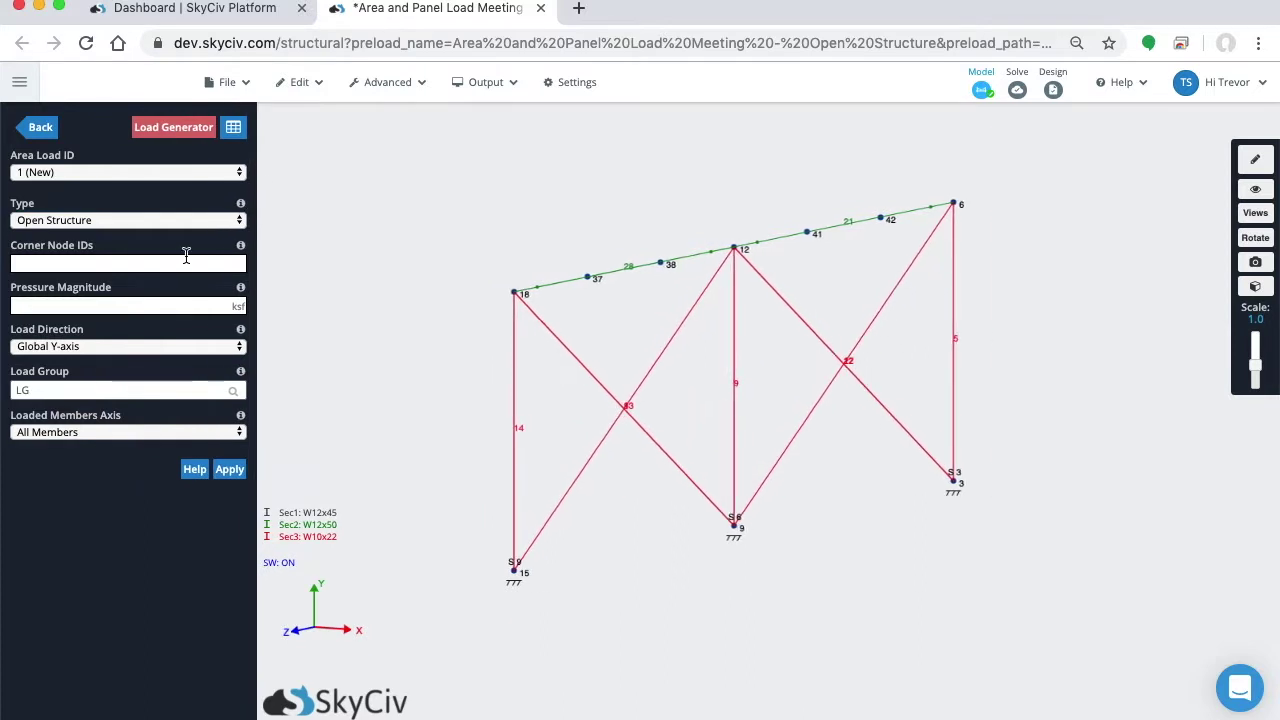
- Enter corner nodes 15, 18, 6, 3 and a pressure of -0.100 ksf
left_click(181, 262)
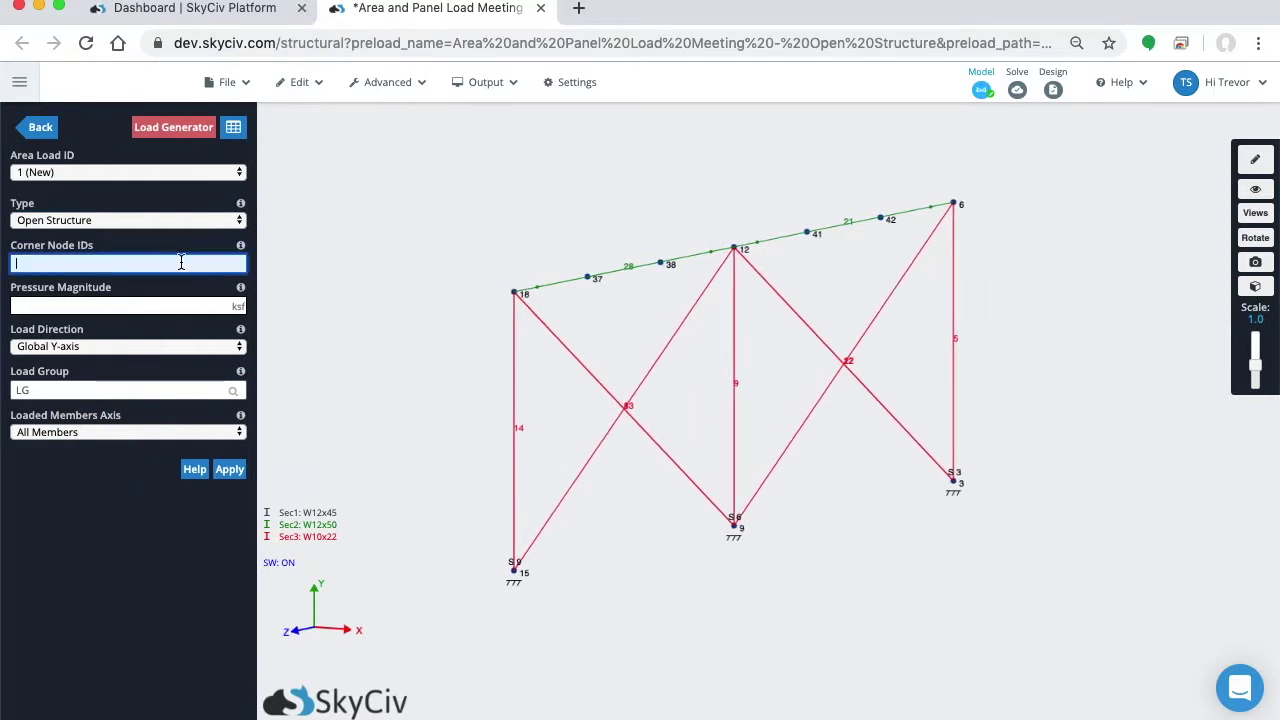
left_click(513, 570)
type("18,")
type("6,3")
left_click(153, 305)
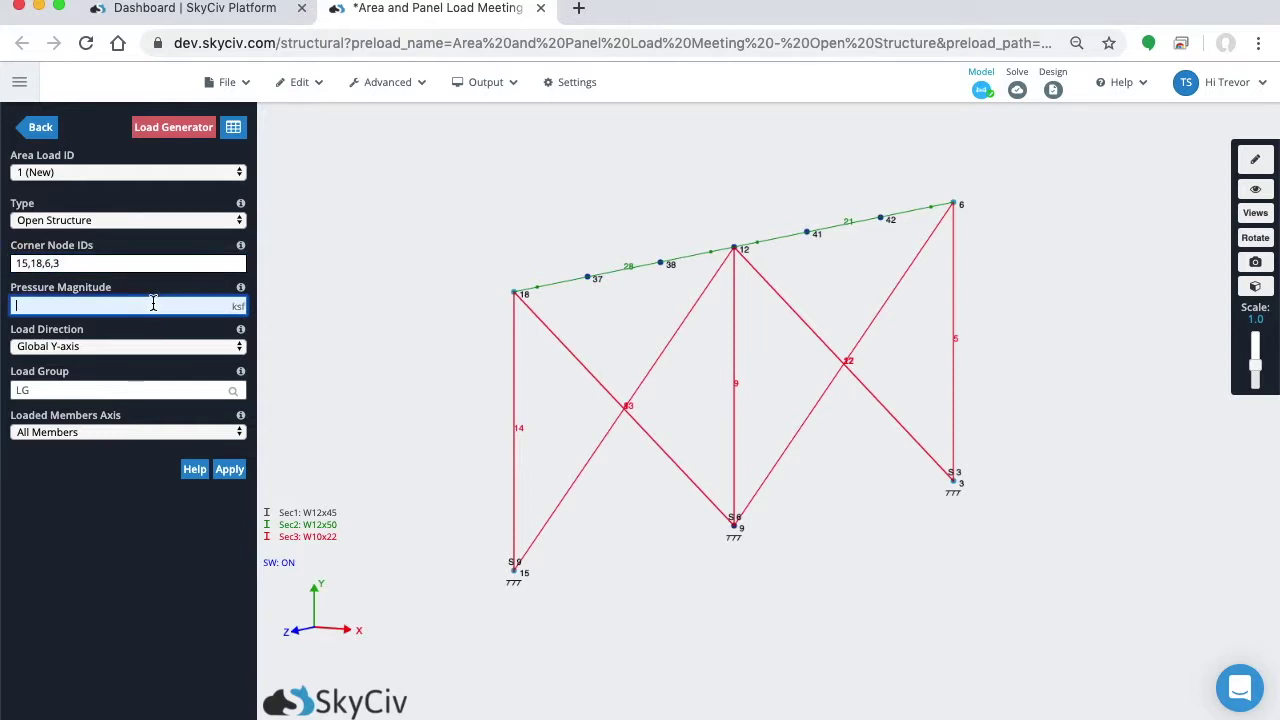
type("-")
type(".0")
key("BackSpace")
type("100")
- Set the load direction to Global X-axis and fix the pressure's minus sign
left_click(68, 346)
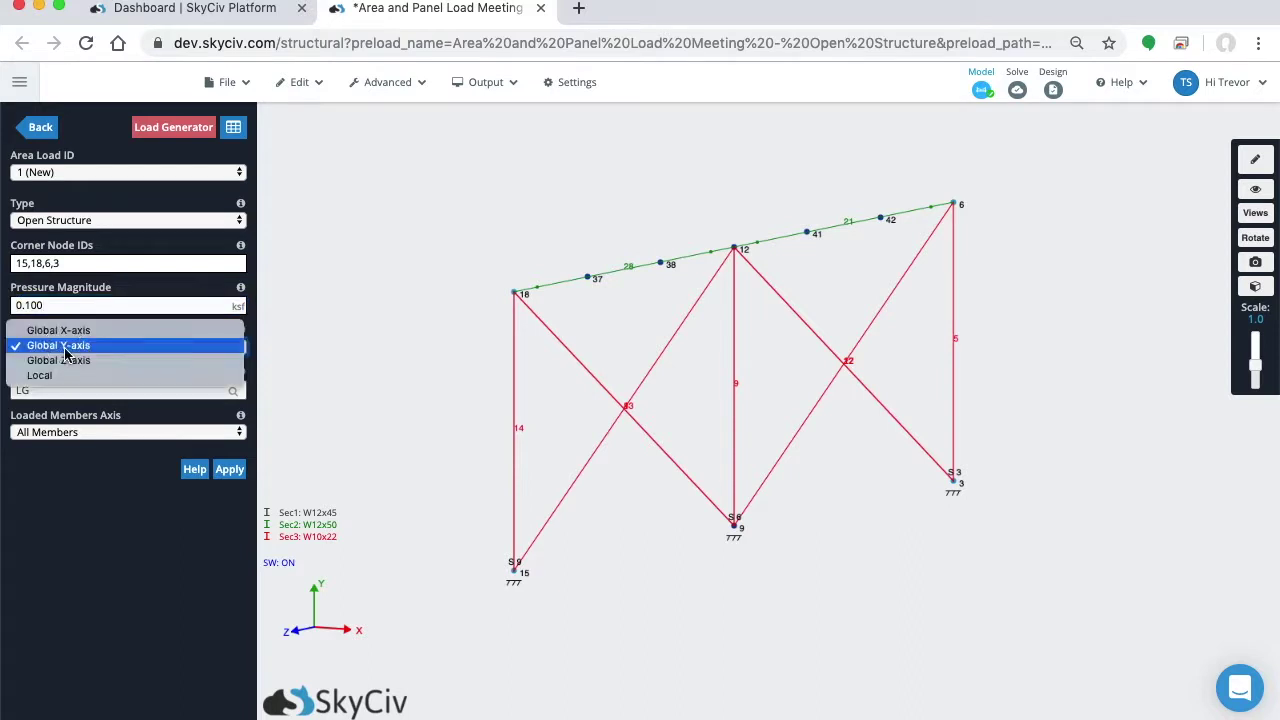
left_click(80, 311)
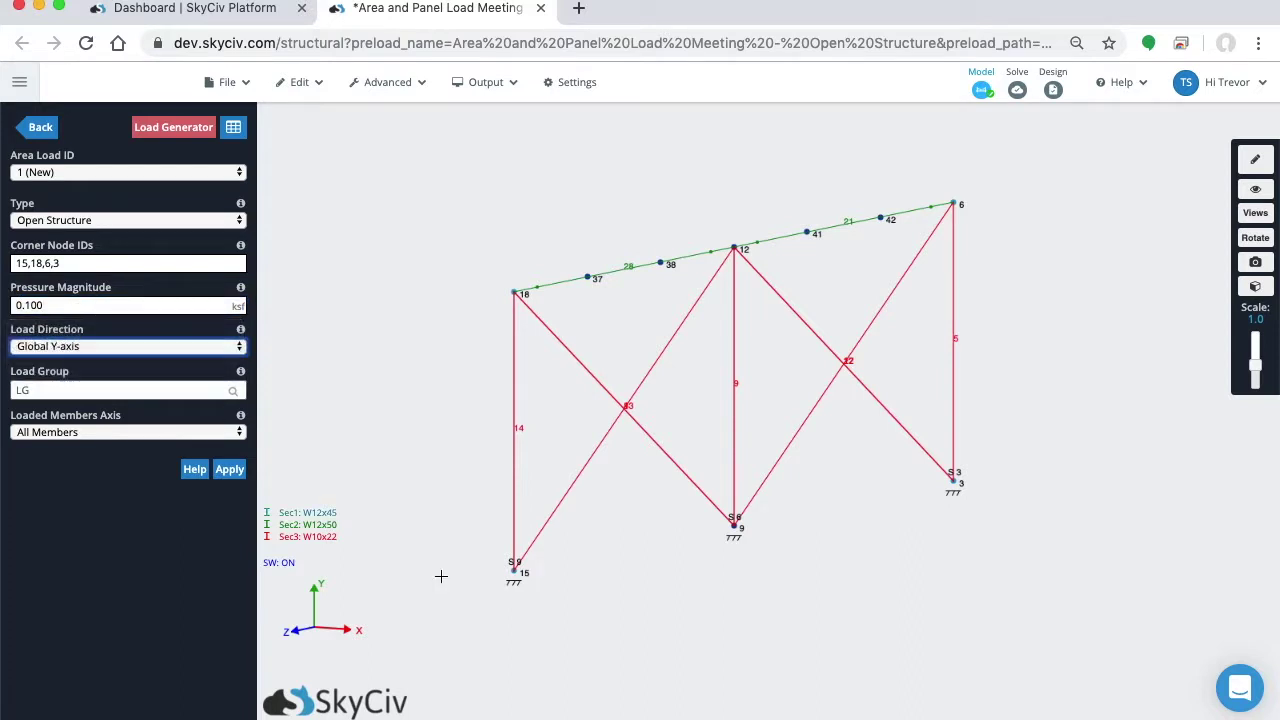
left_click_drag(534, 571, 545, 621)
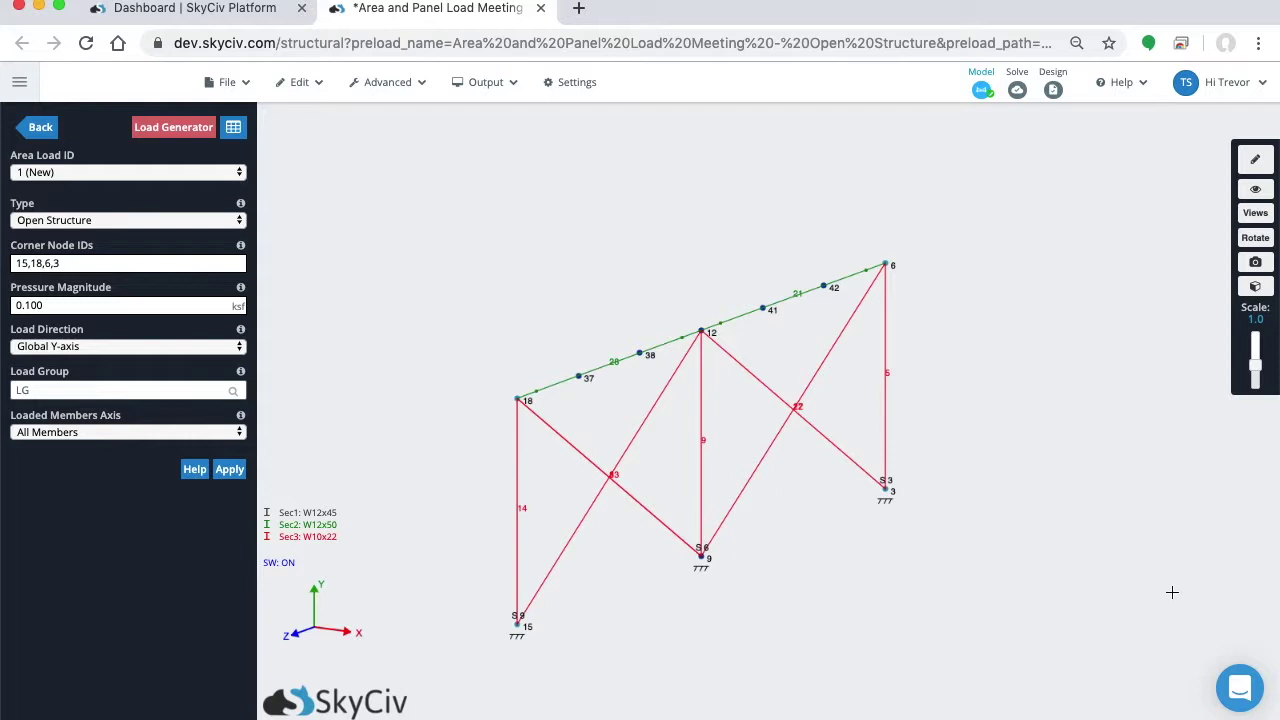
left_click(151, 350)
left_click(50, 325)
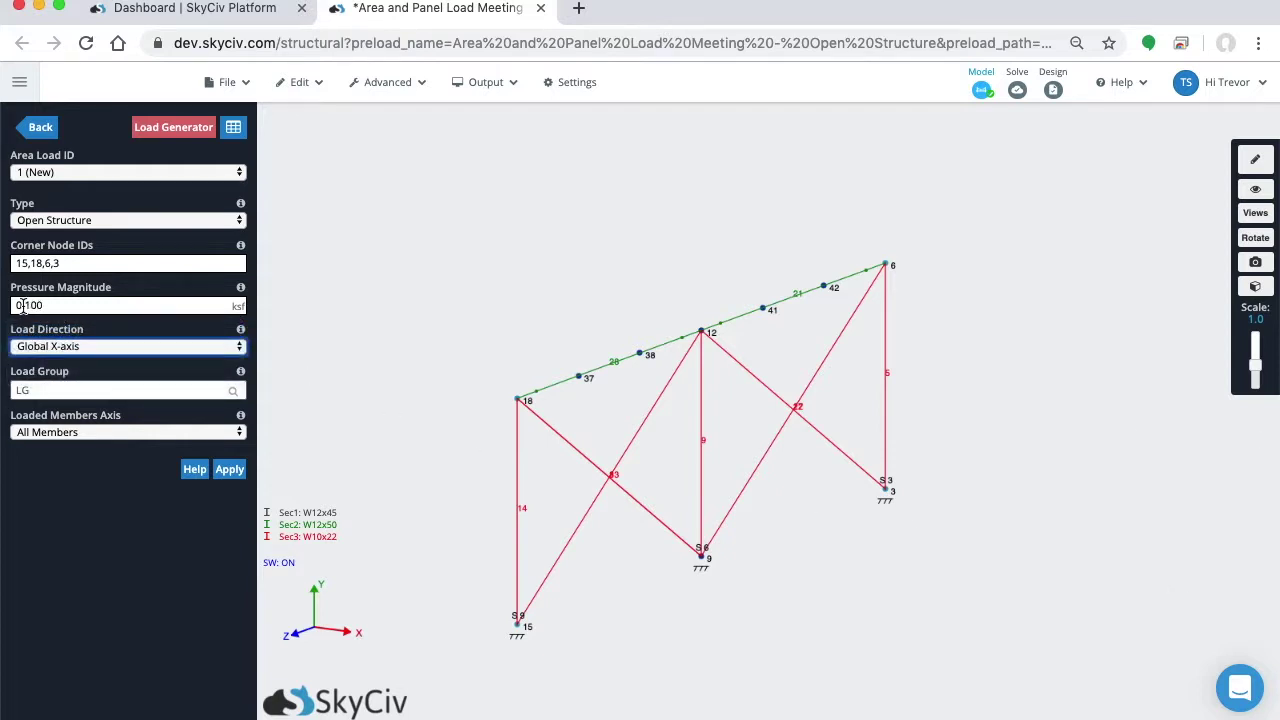
left_click(20, 306)
type("-")
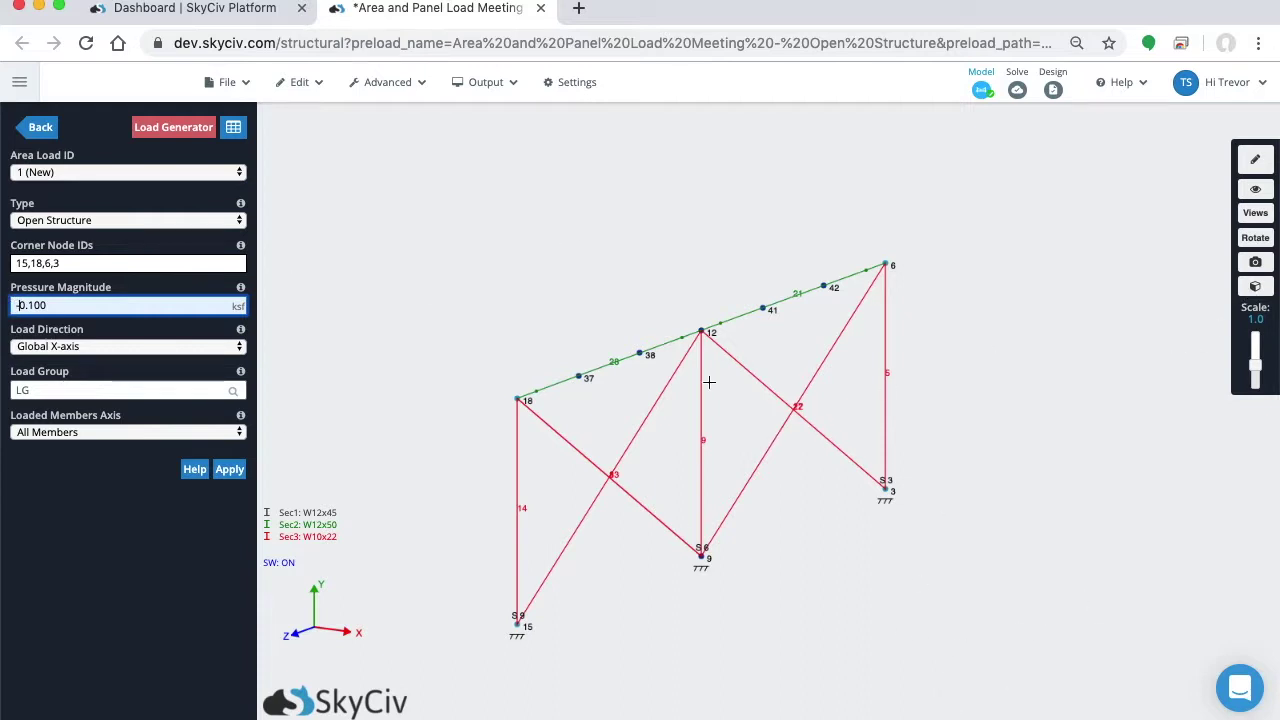
- Name the load group 'Wind Load -X' and apply the load to All Members
left_click(165, 390)
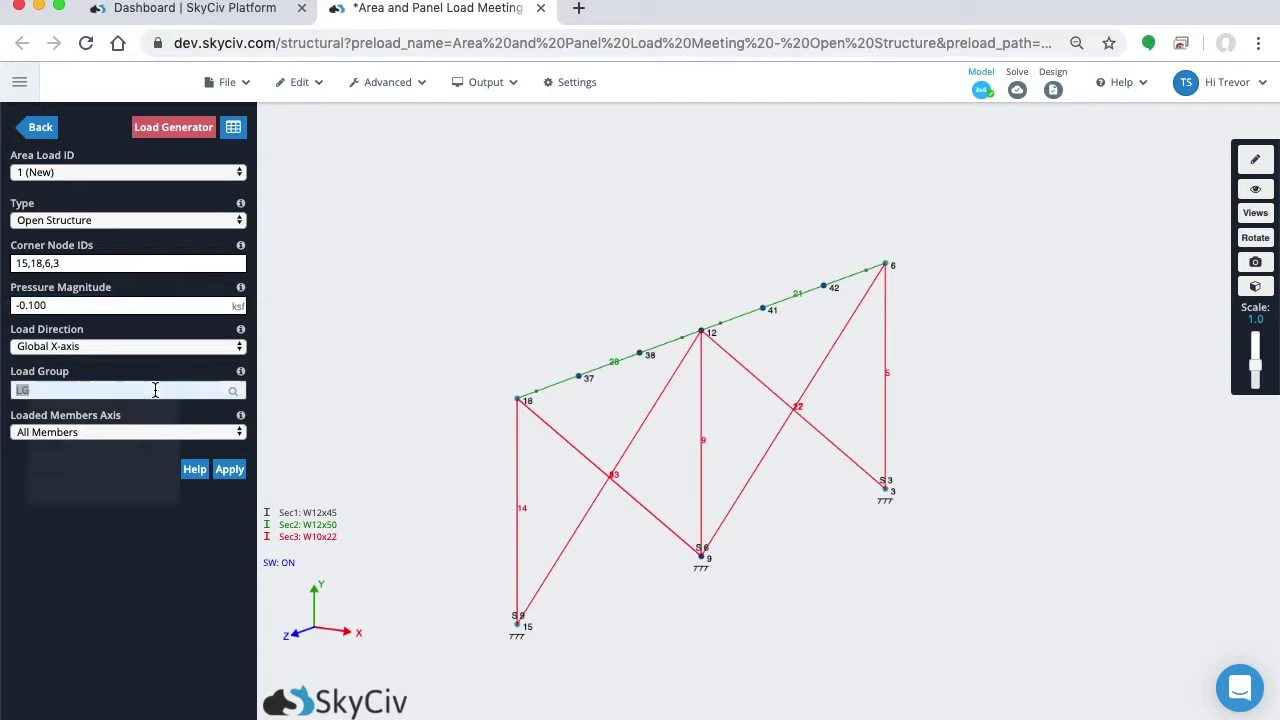
type("Live Load")
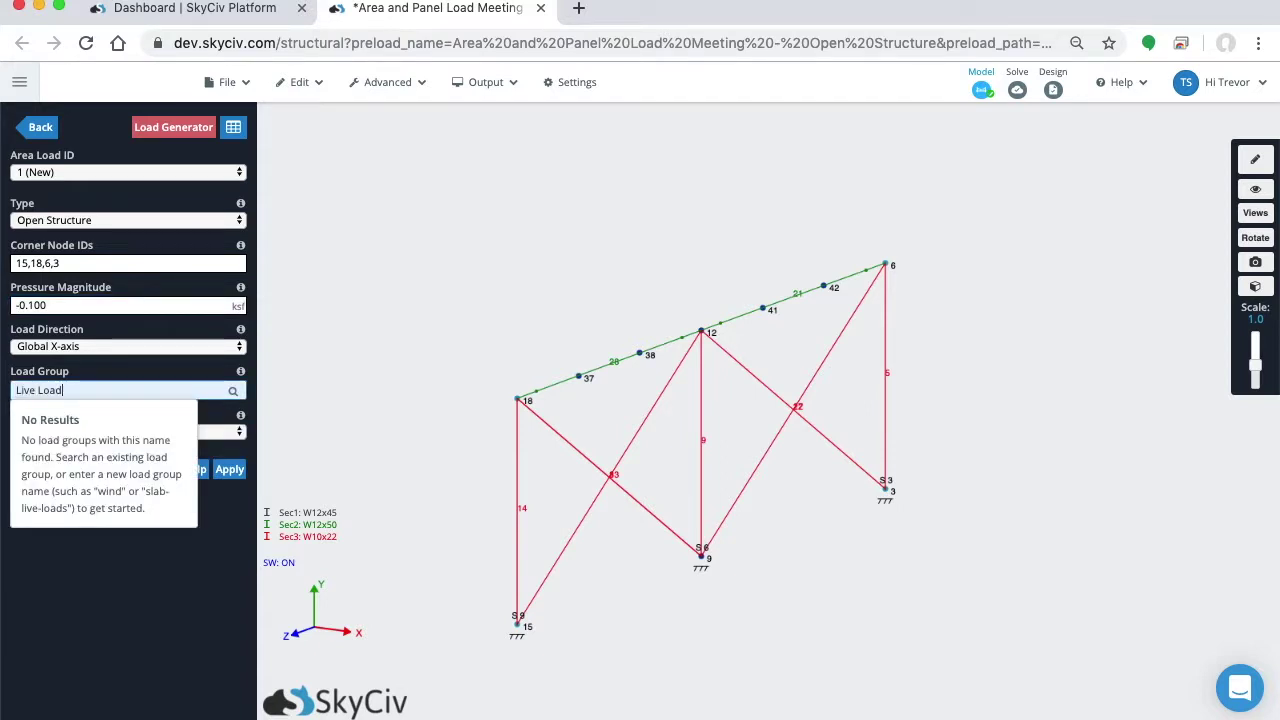
key("BackSpace")
key("BackSpace")
key("BackSpace")
key("BackSpace")
type("Wind LOad")
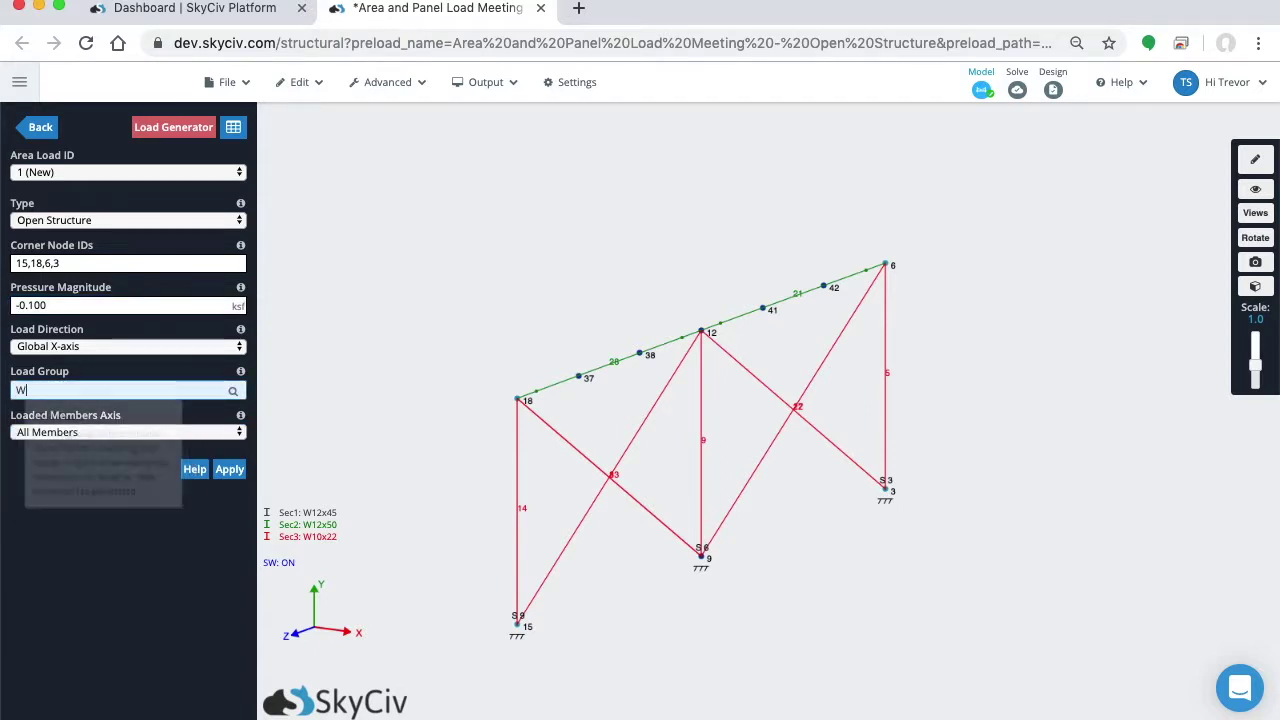
key("BackSpace")
key("BackSpace")
key("BackSpace")
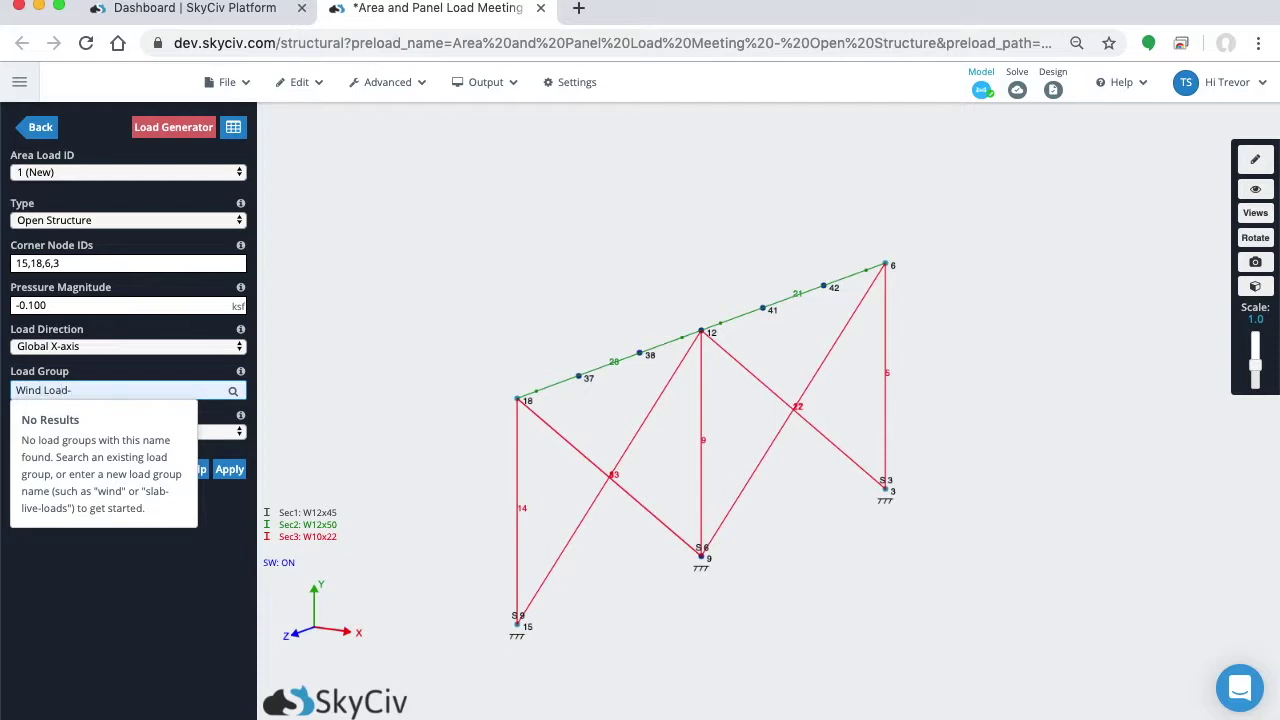
left_click(137, 643)
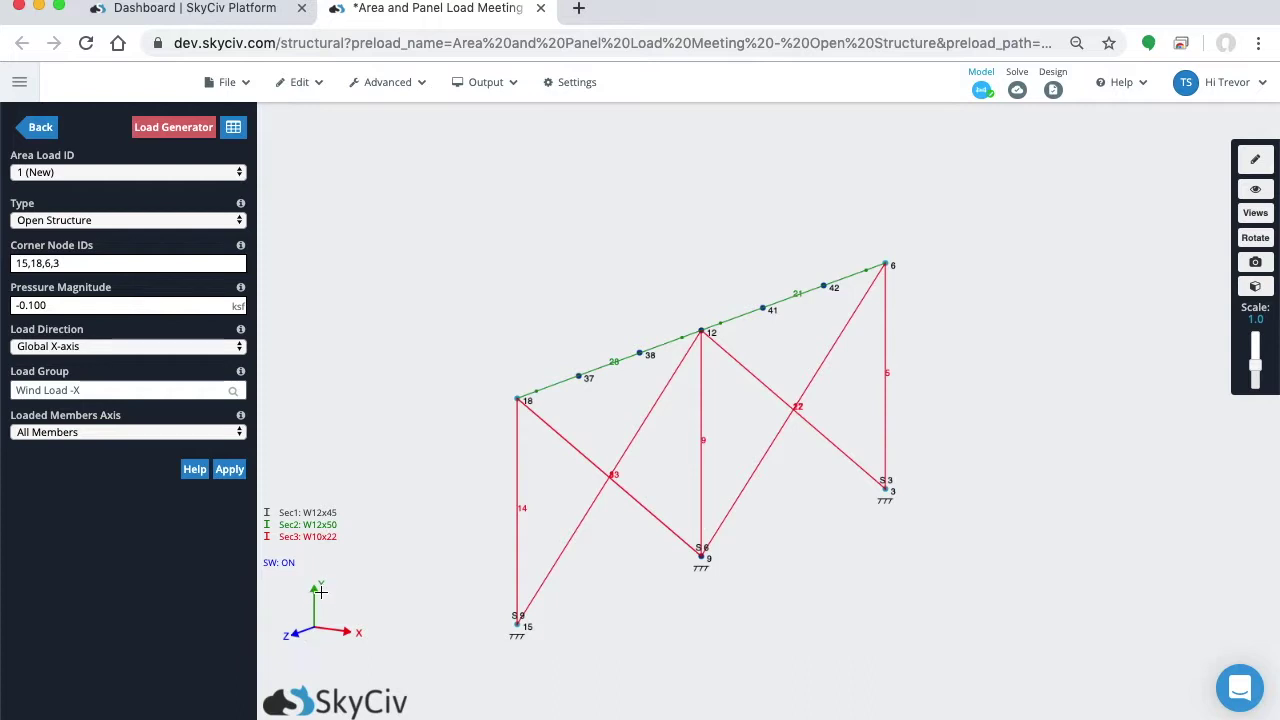
left_click(172, 432)
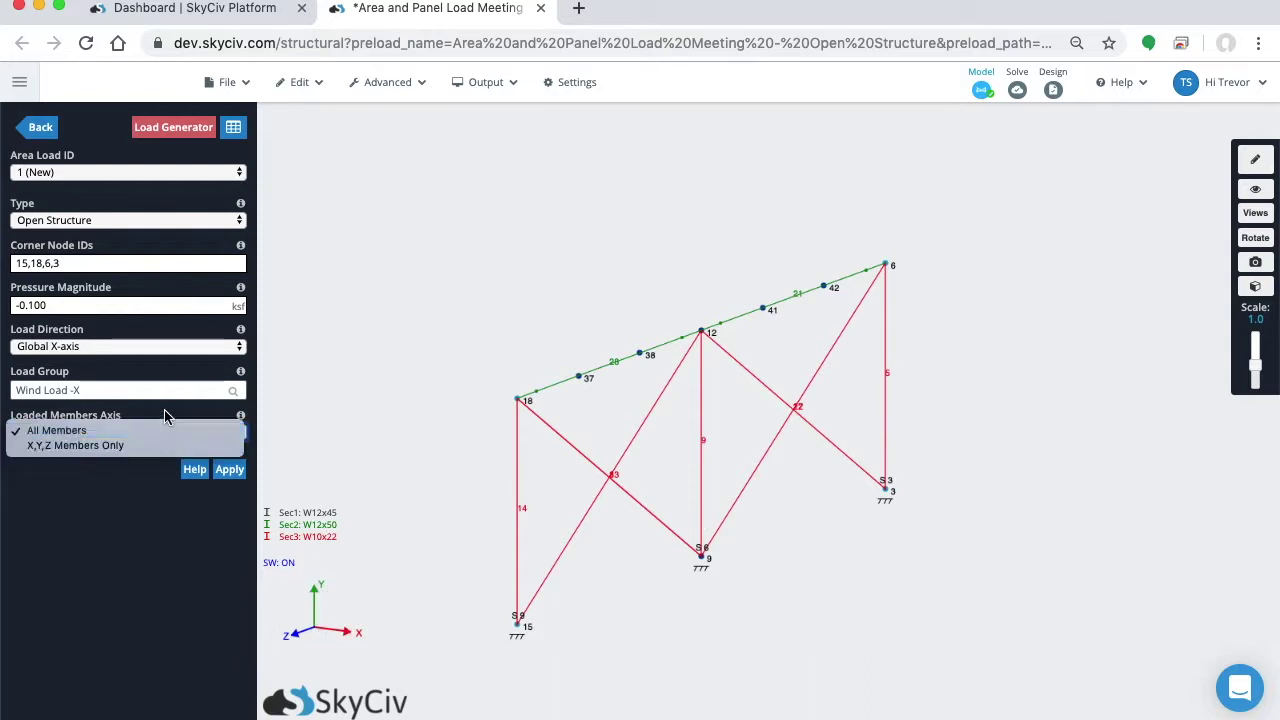
left_click(119, 431)
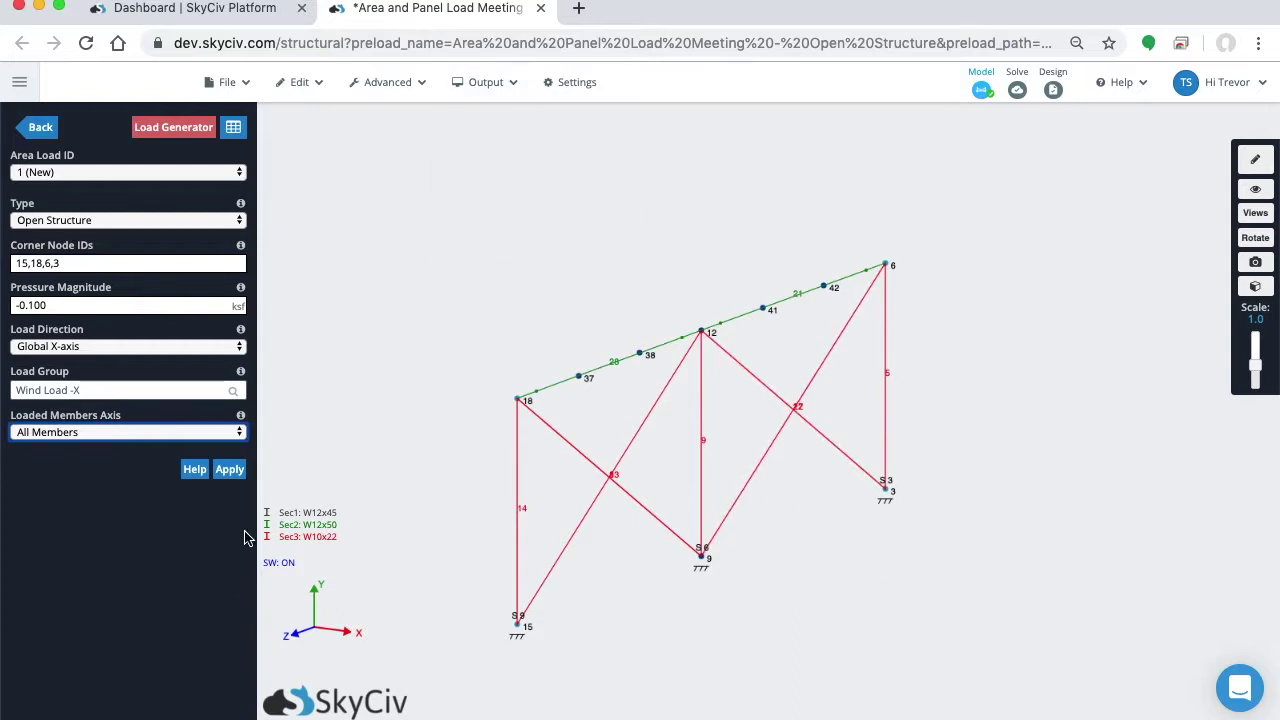
- Apply the open-structure wind load and select it to review the resulting member loads
left_click(230, 470)
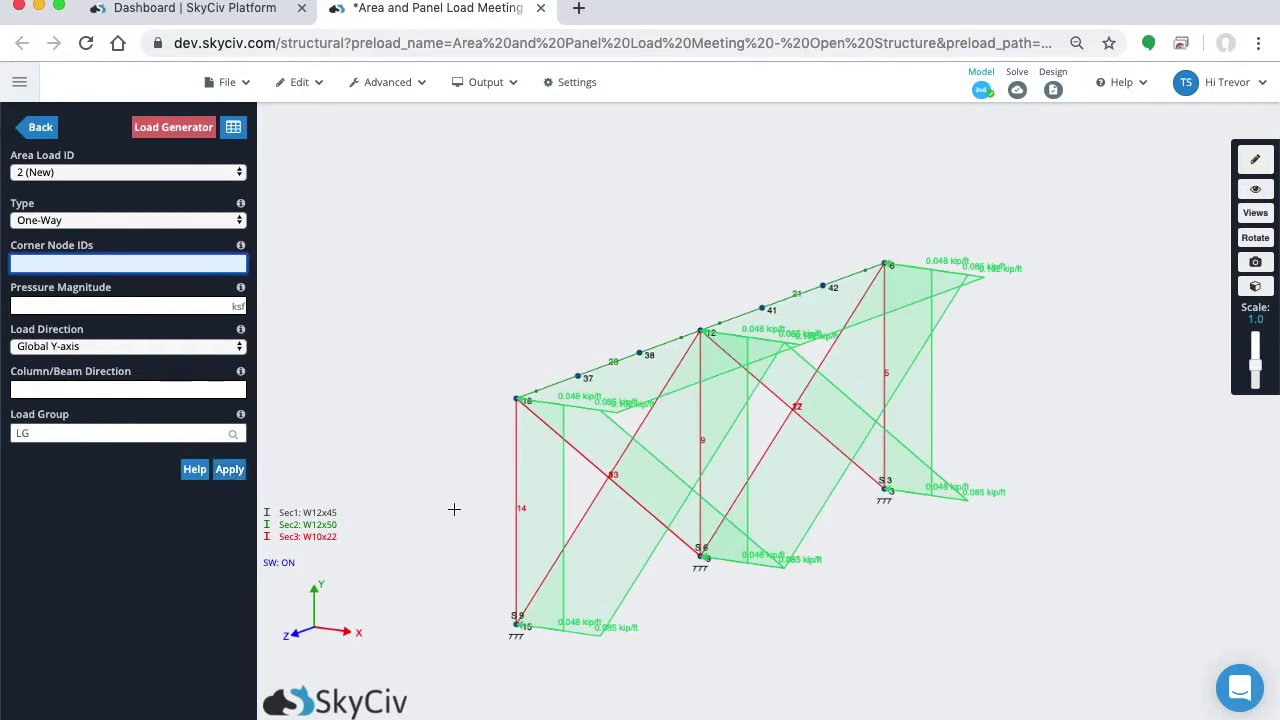
left_click_drag(864, 560, 842, 574)
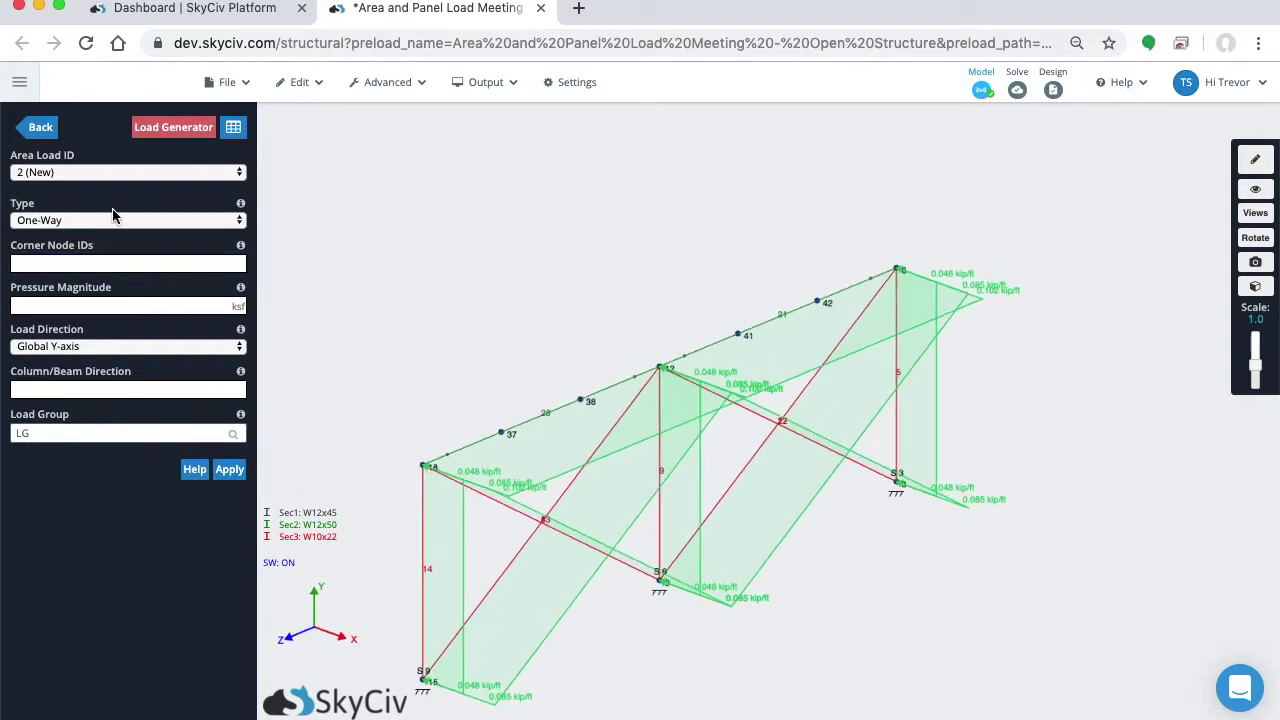
left_click(642, 416)
scroll(737, 393, "up", 5)
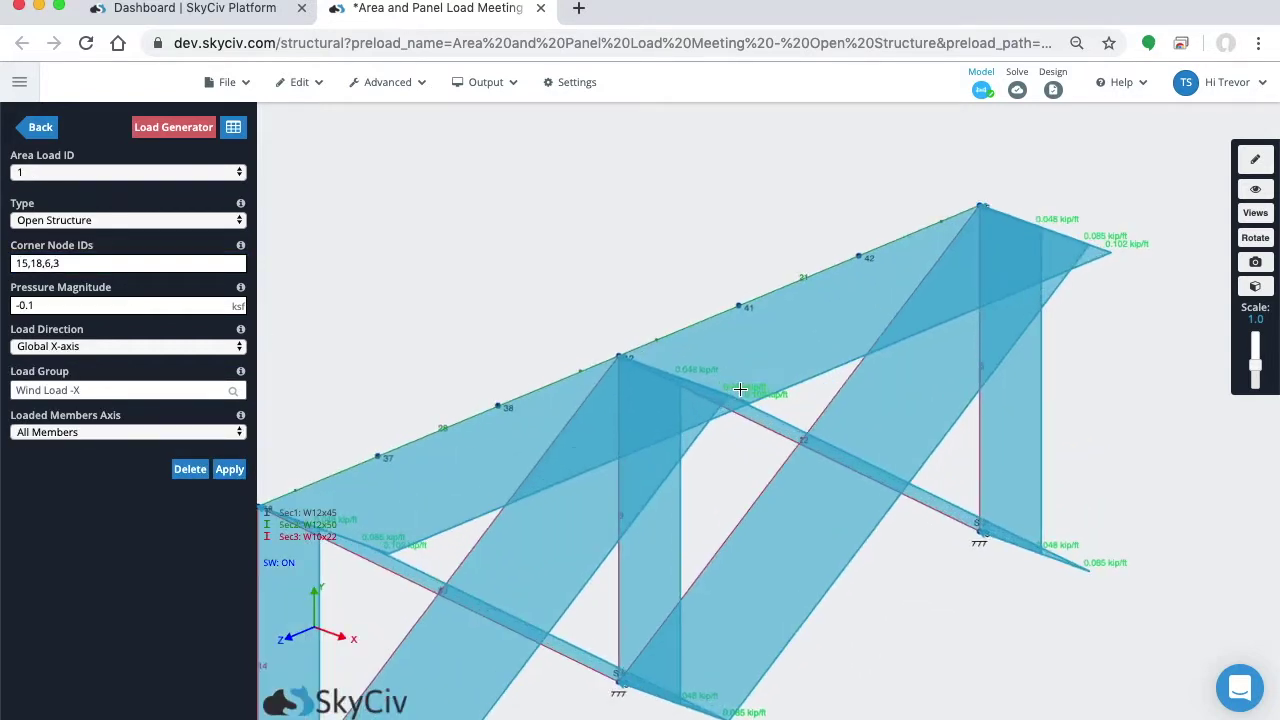
left_click(704, 511)
scroll(749, 329, "down", 5)
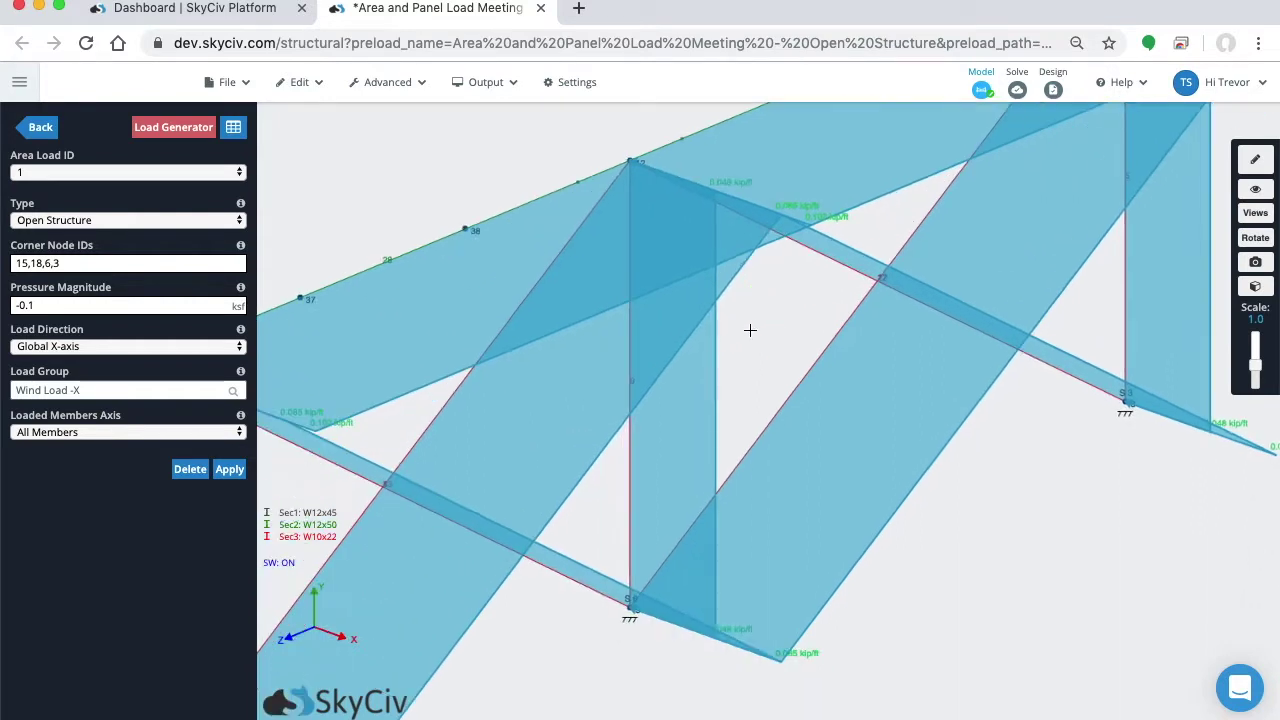
left_click(623, 560)
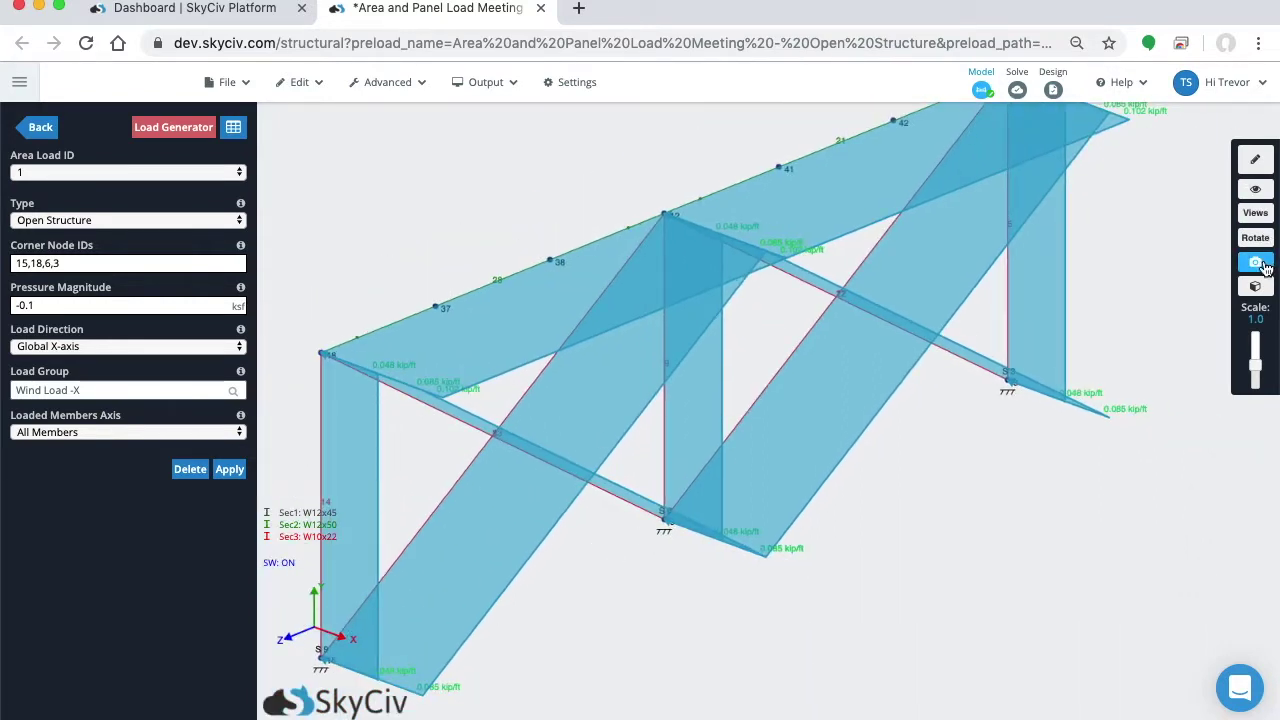
- Check the loads in the solid renderer, return to wireframe, and open column member 9
left_click(1255, 286)
left_click_drag(480, 525, 1043, 614)
scroll(771, 451, "up", 10)
left_click(887, 505)
left_click_drag(887, 505, 917, 556)
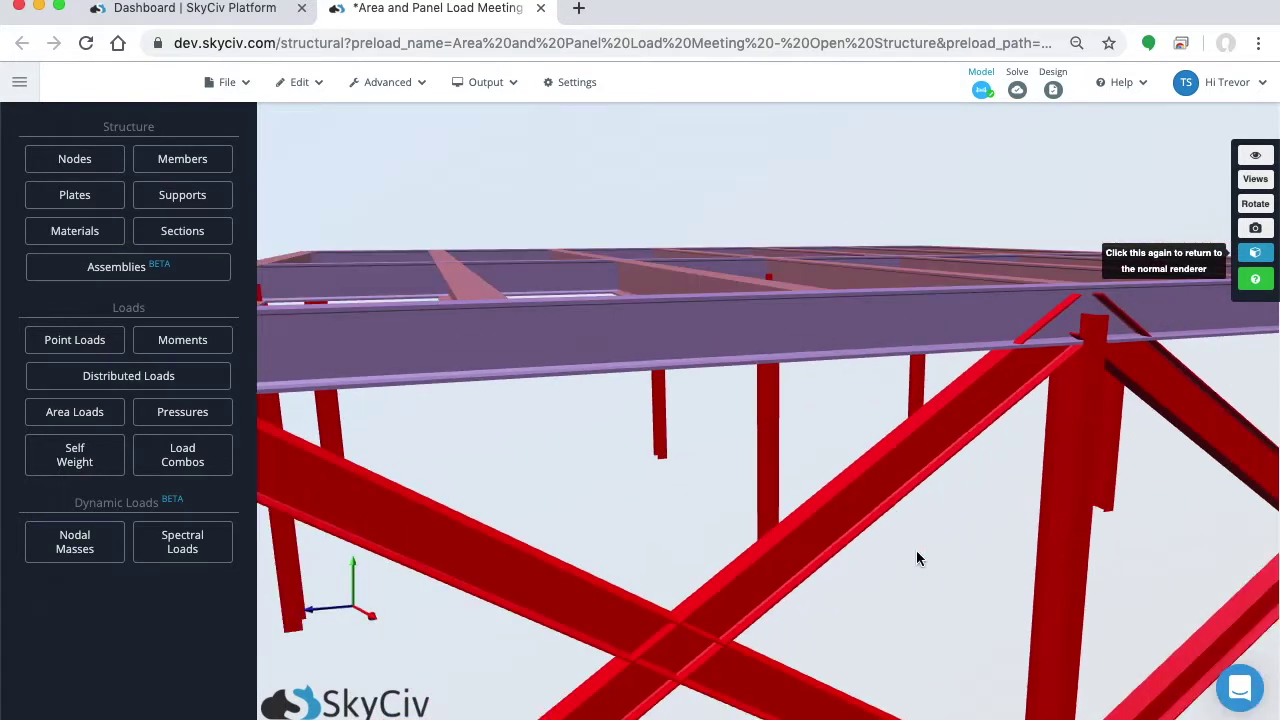
left_click(1256, 258)
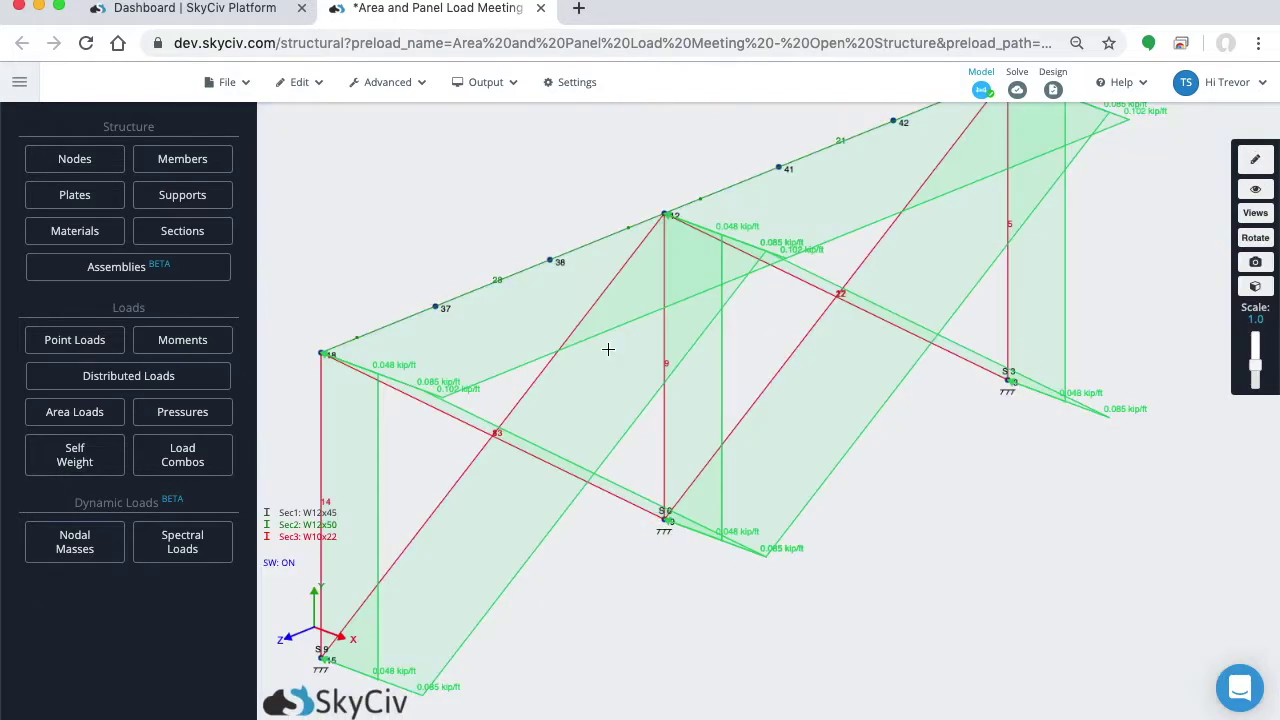
scroll(839, 372, "up", 5)
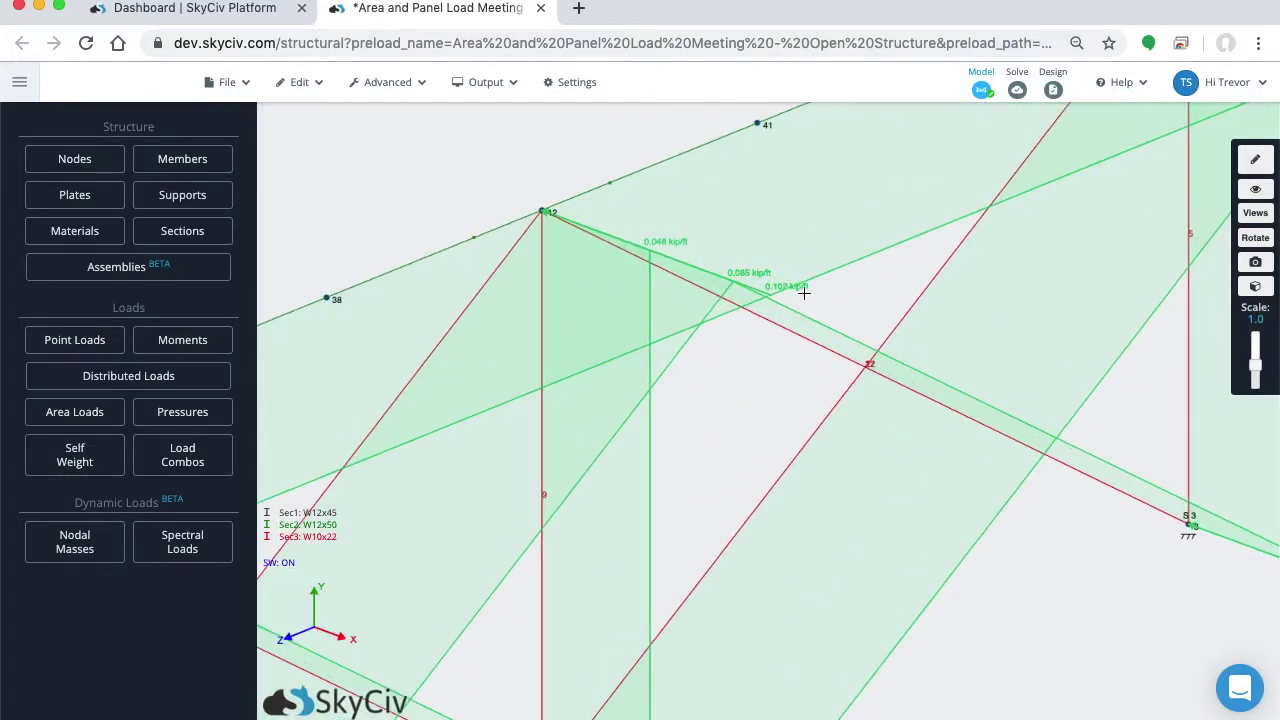
left_click(502, 493)
- Review member 9's W10x22 10 ft column, orbit the loaded bays, then render the building solid
scroll(563, 500, "down", 5)
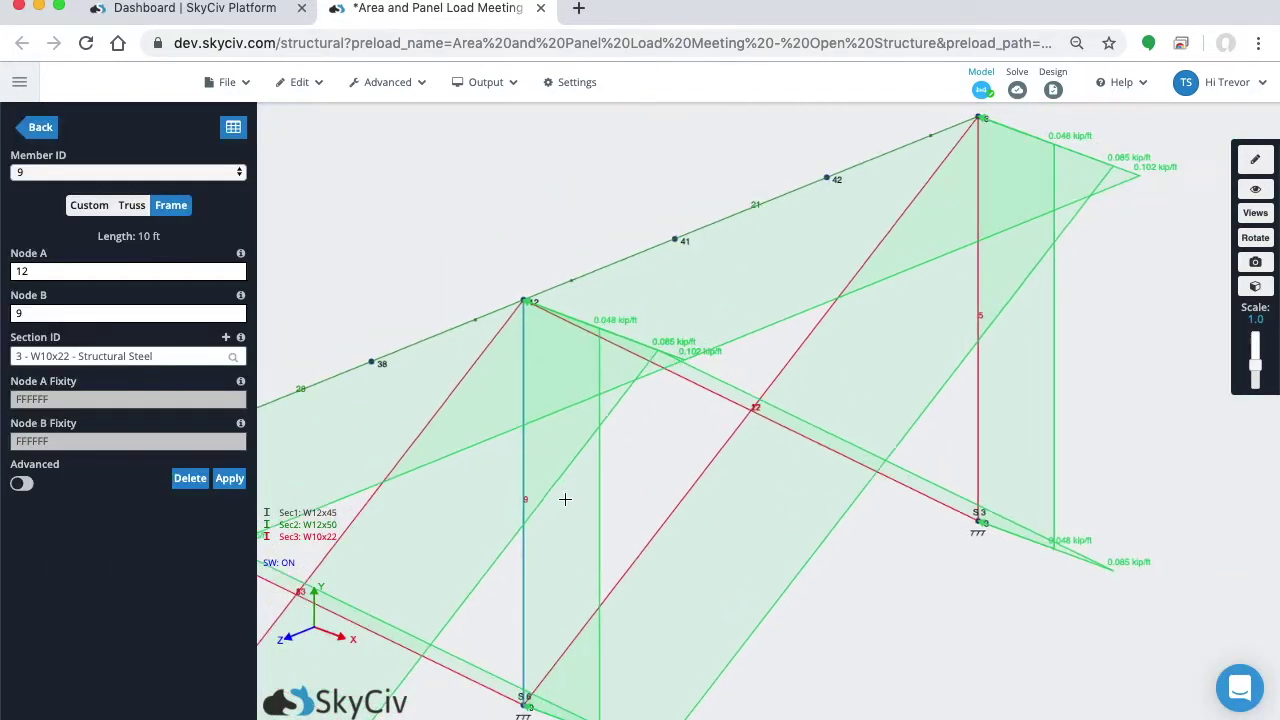
scroll(586, 543, "up", 10)
scroll(670, 405, "down", 5)
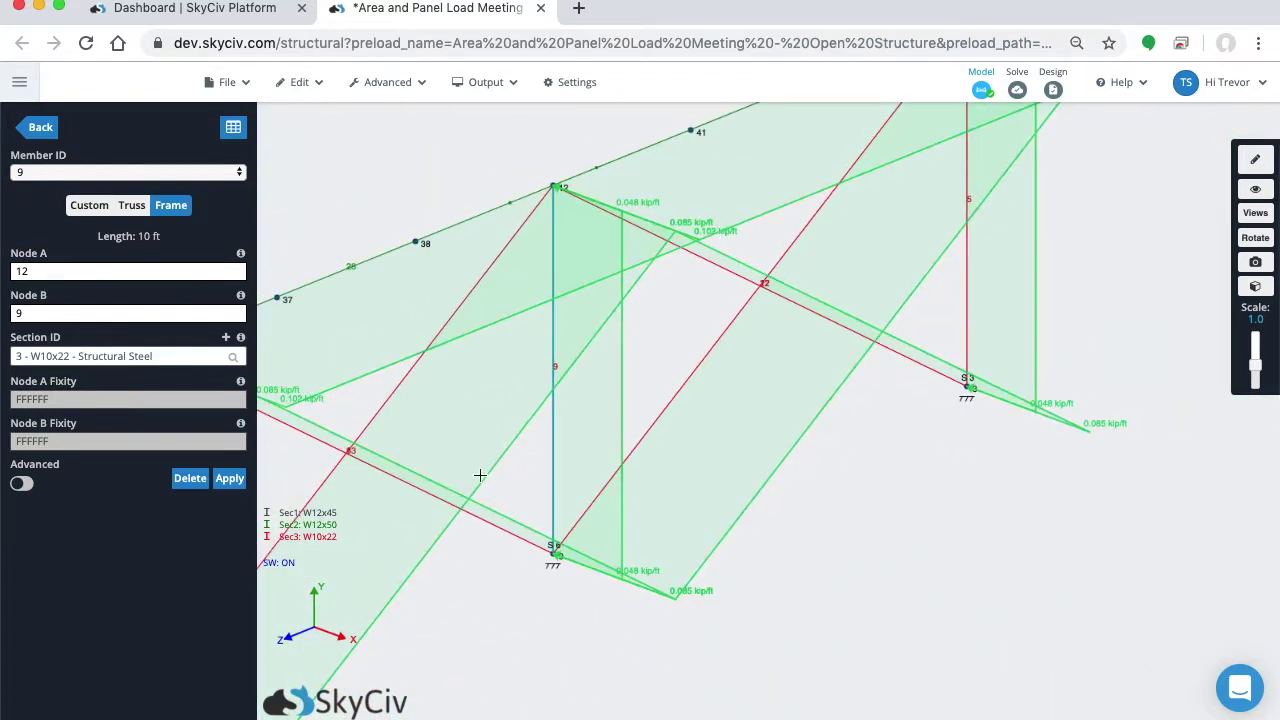
scroll(501, 446, "down", 2)
scroll(505, 443, "down", 2)
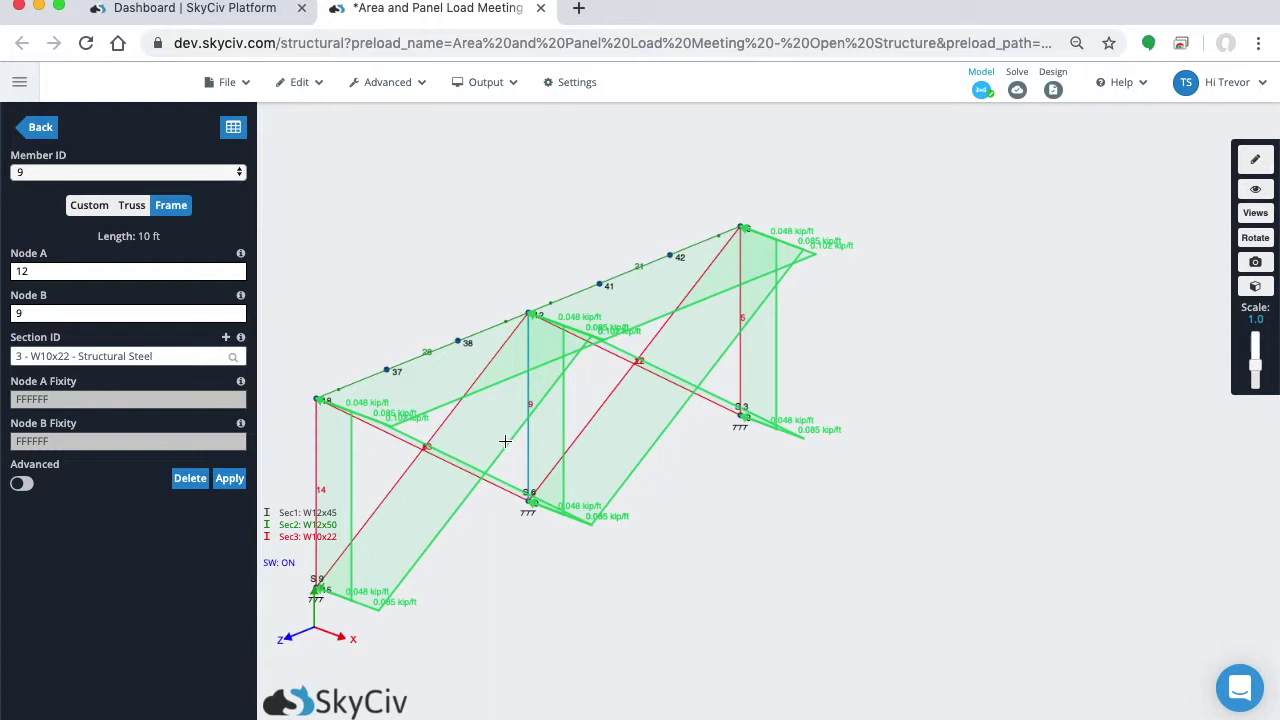
left_click_drag(543, 617, 674, 549)
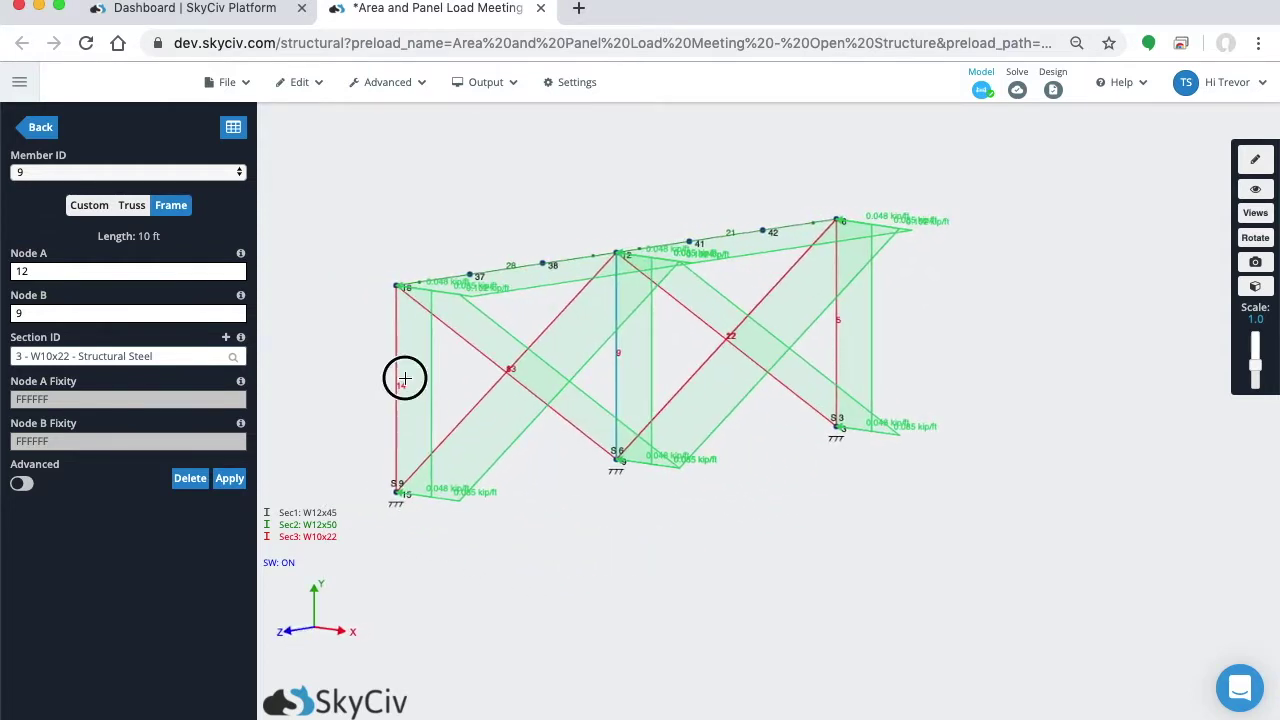
scroll(404, 378, "up", 3)
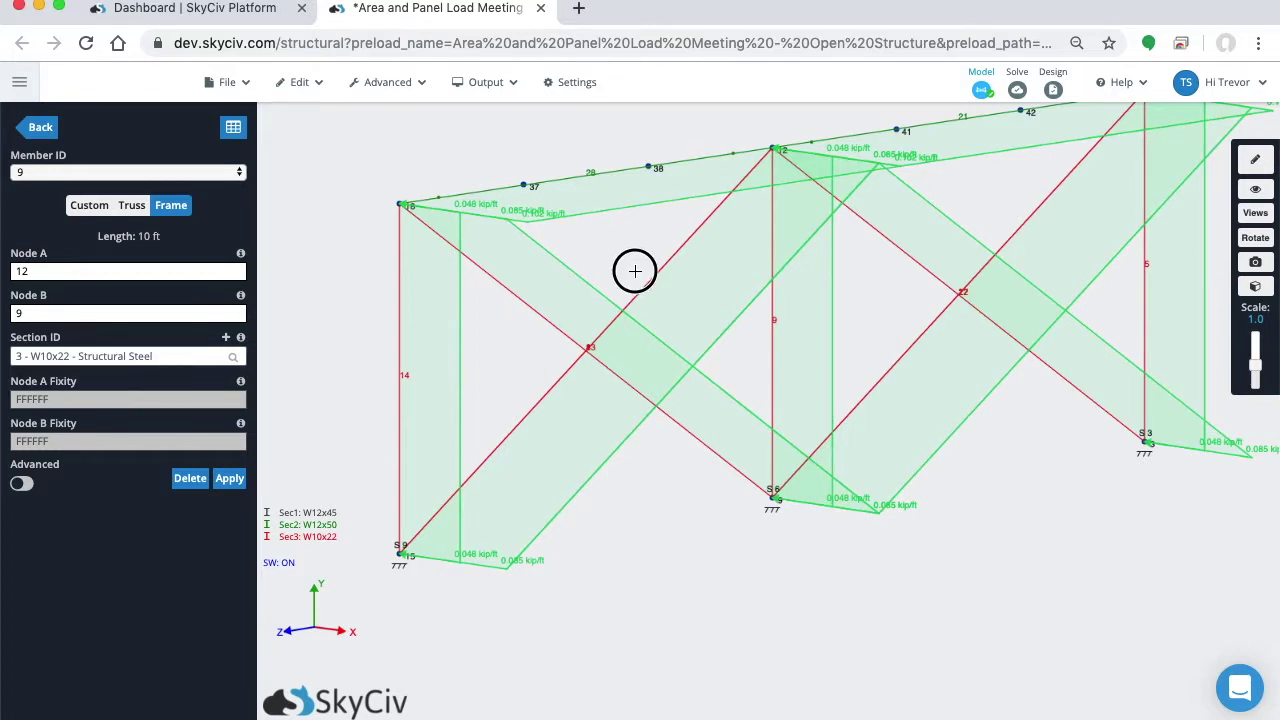
left_click_drag(634, 271, 640, 297)
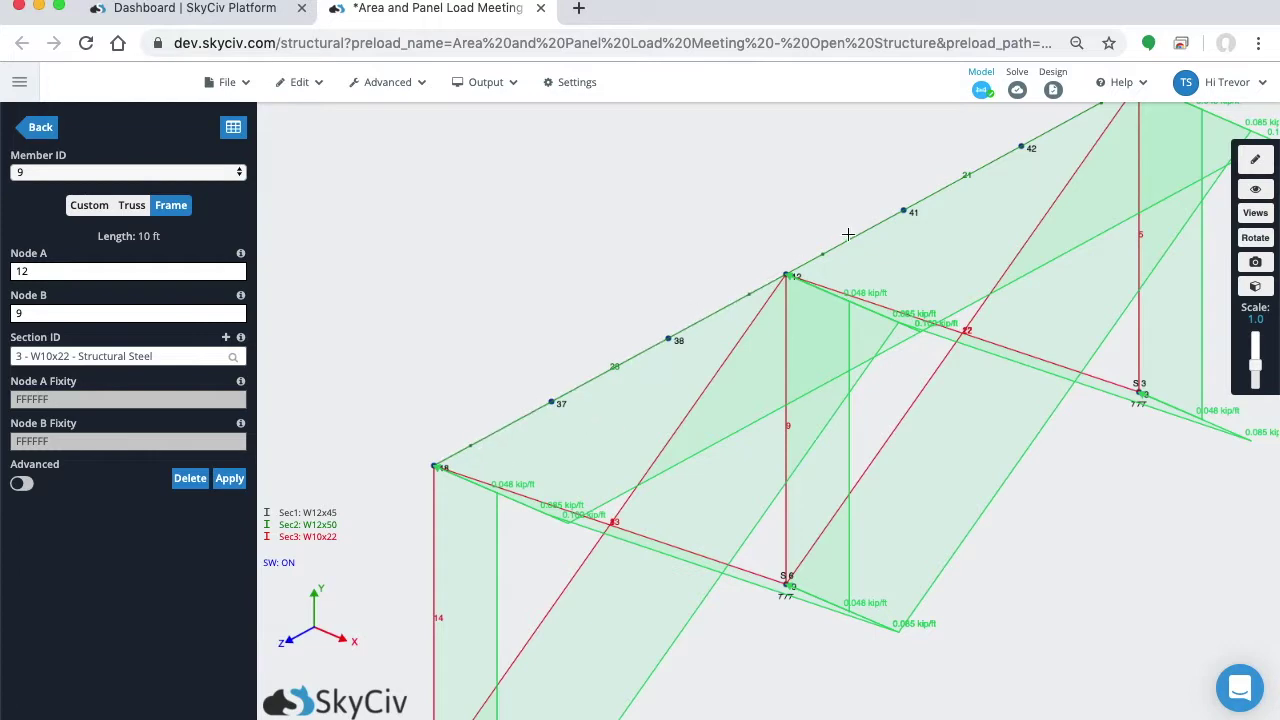
left_click(1249, 288)
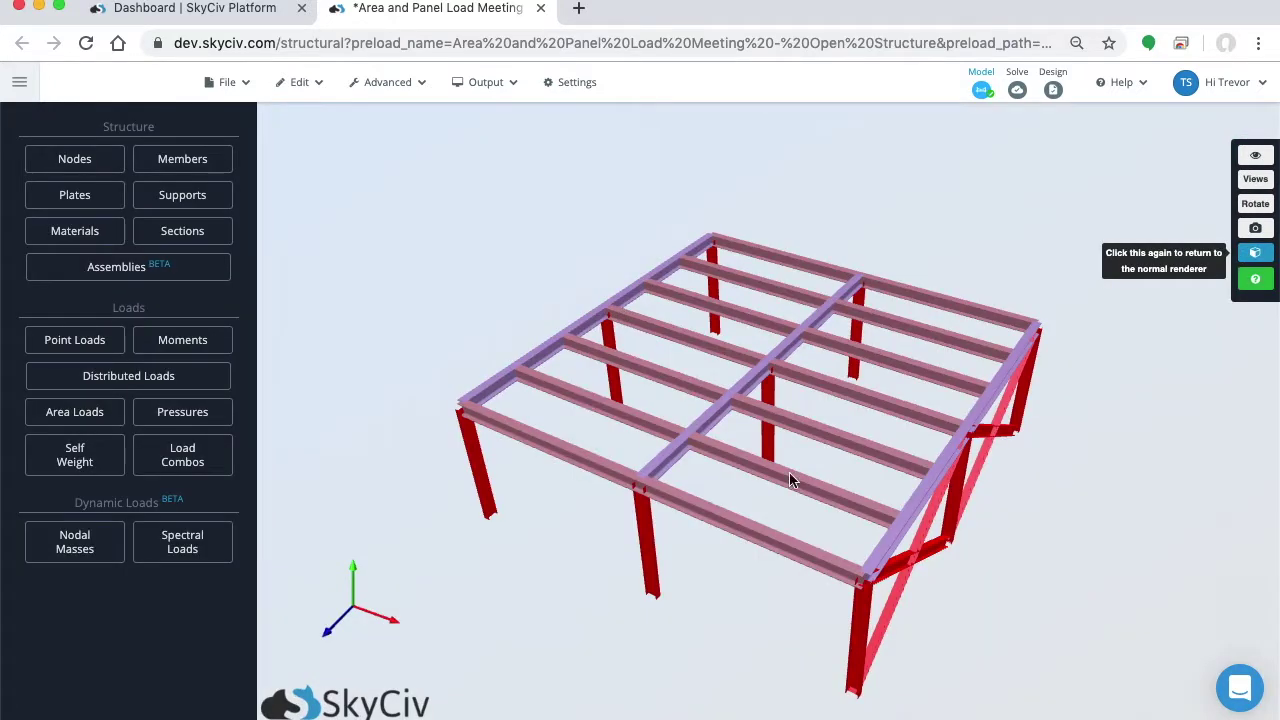
- Select W12x50 beam member 28 in the solid view, then return to the wireframe load view
left_click_drag(794, 482, 760, 423)
scroll(760, 423, "up", 2)
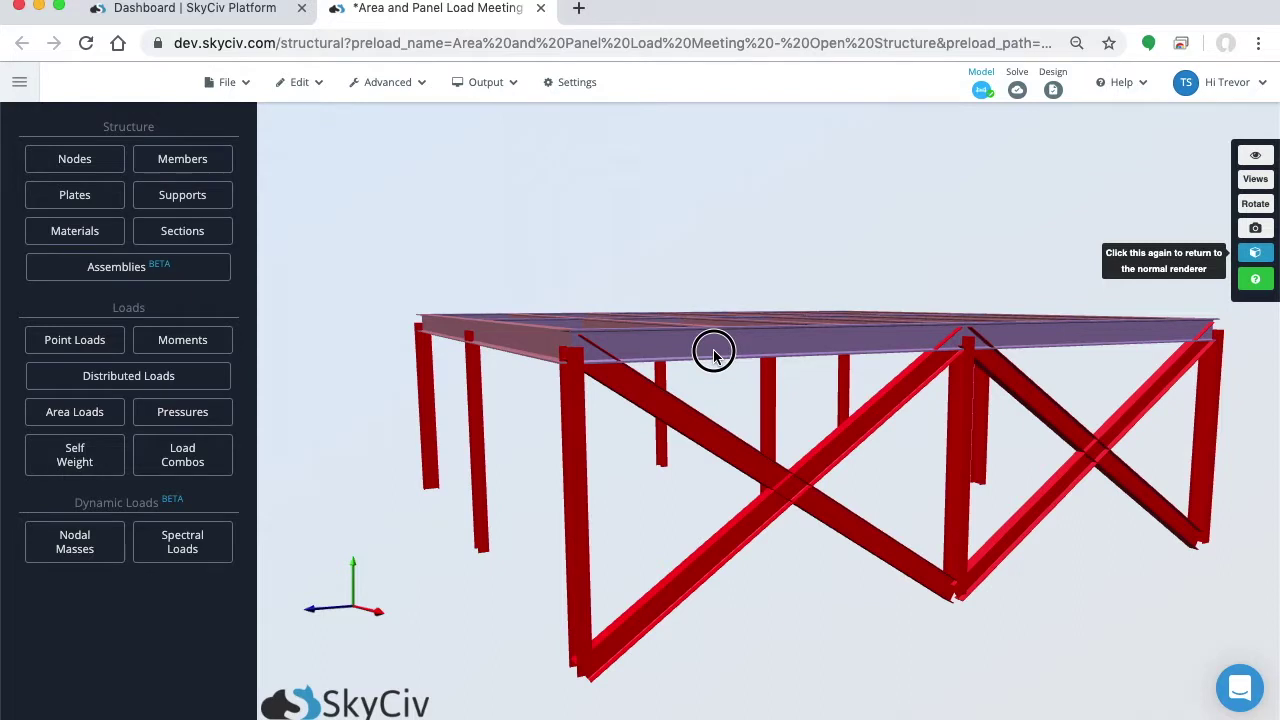
left_click(713, 352)
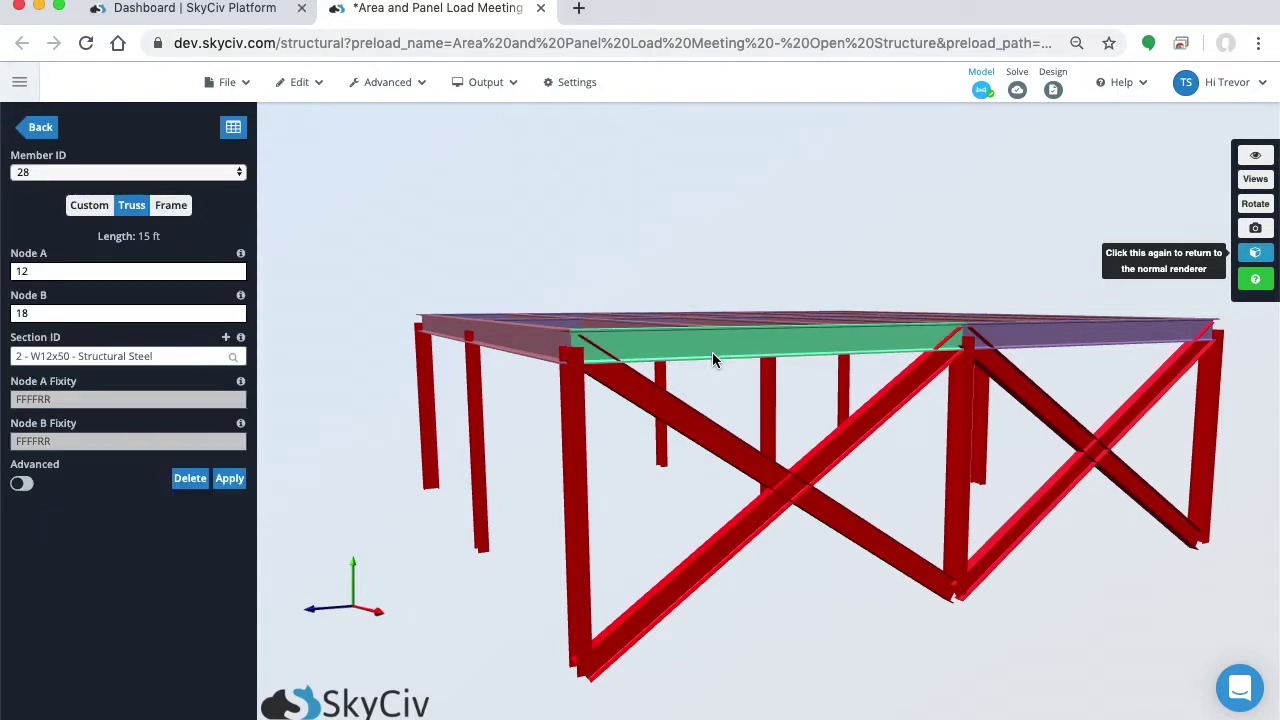
left_click_drag(665, 392, 750, 402)
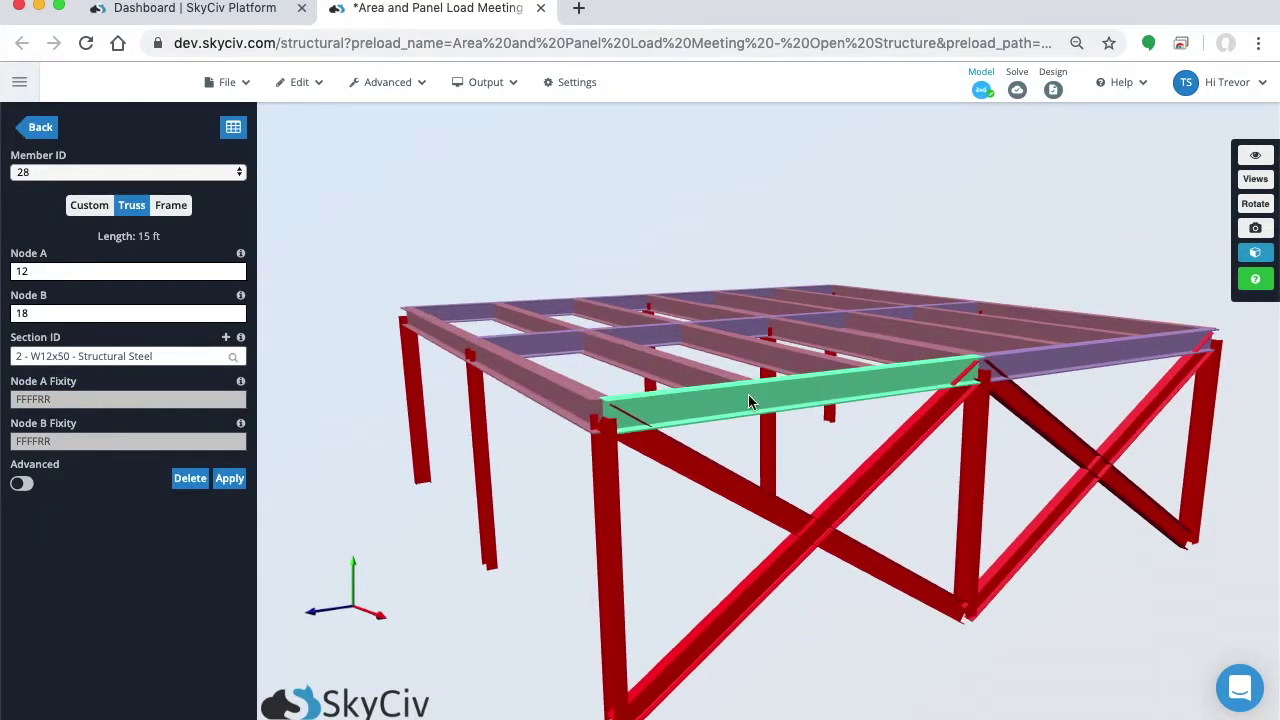
left_click(1265, 256)
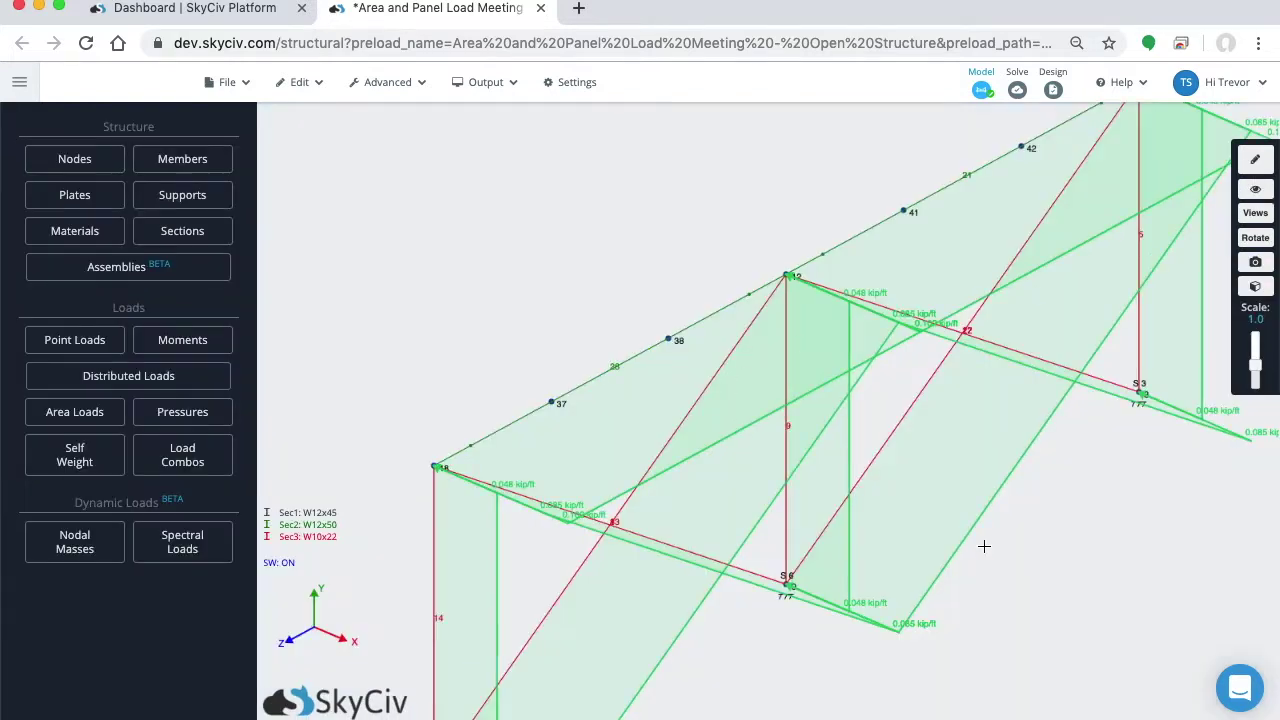
scroll(1054, 606, "down", 5)
left_click_drag(995, 593, 948, 552)
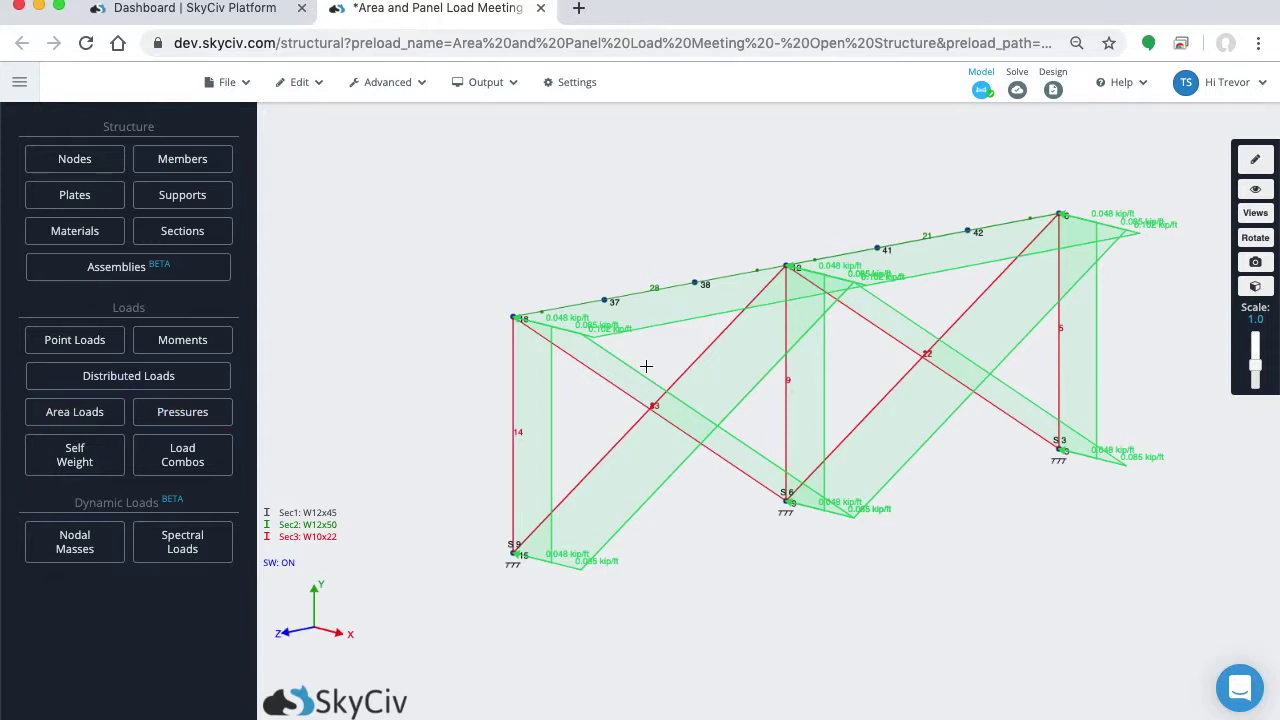
- Check the wind area load, then Show All hidden members of the building
left_click(661, 319)
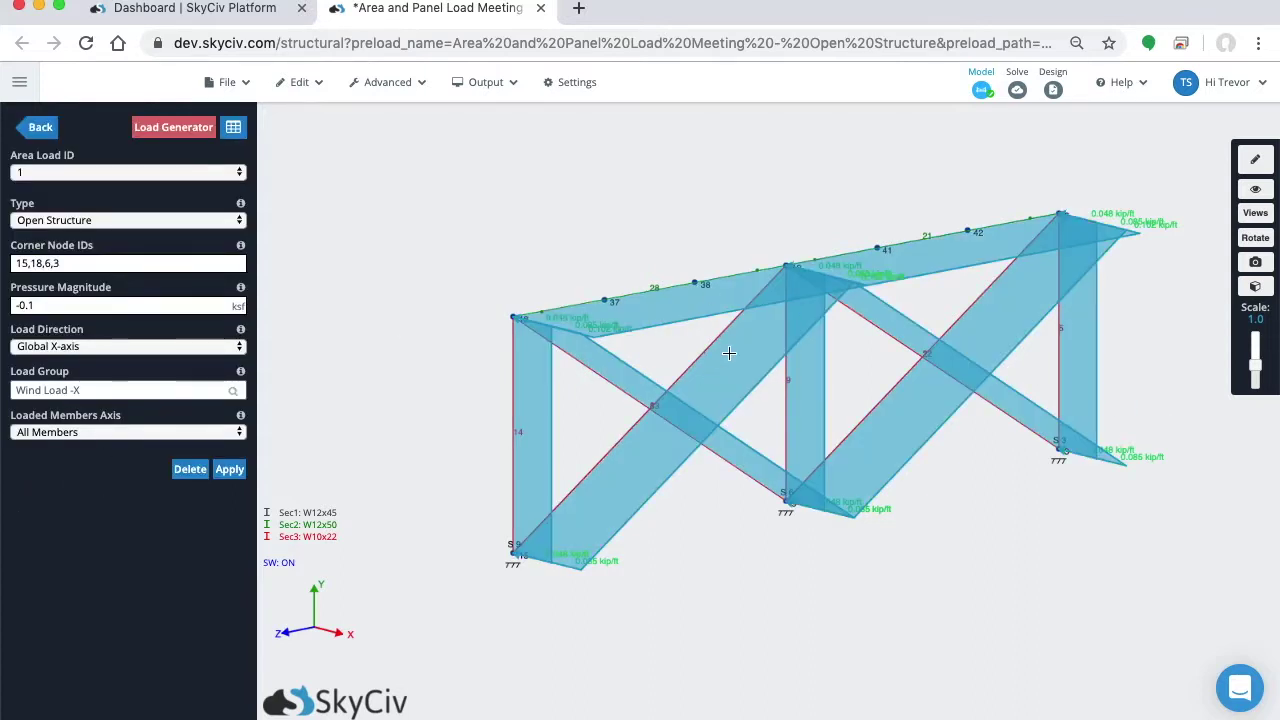
left_click(447, 257)
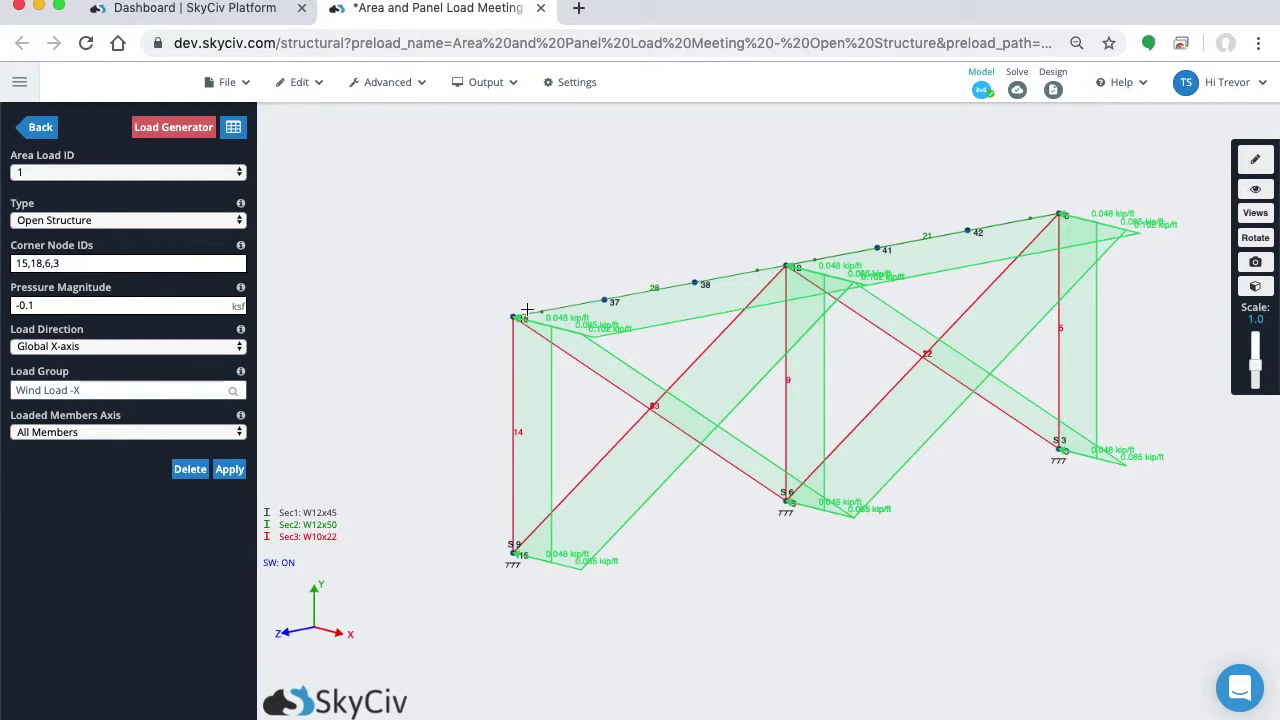
right_click(403, 140)
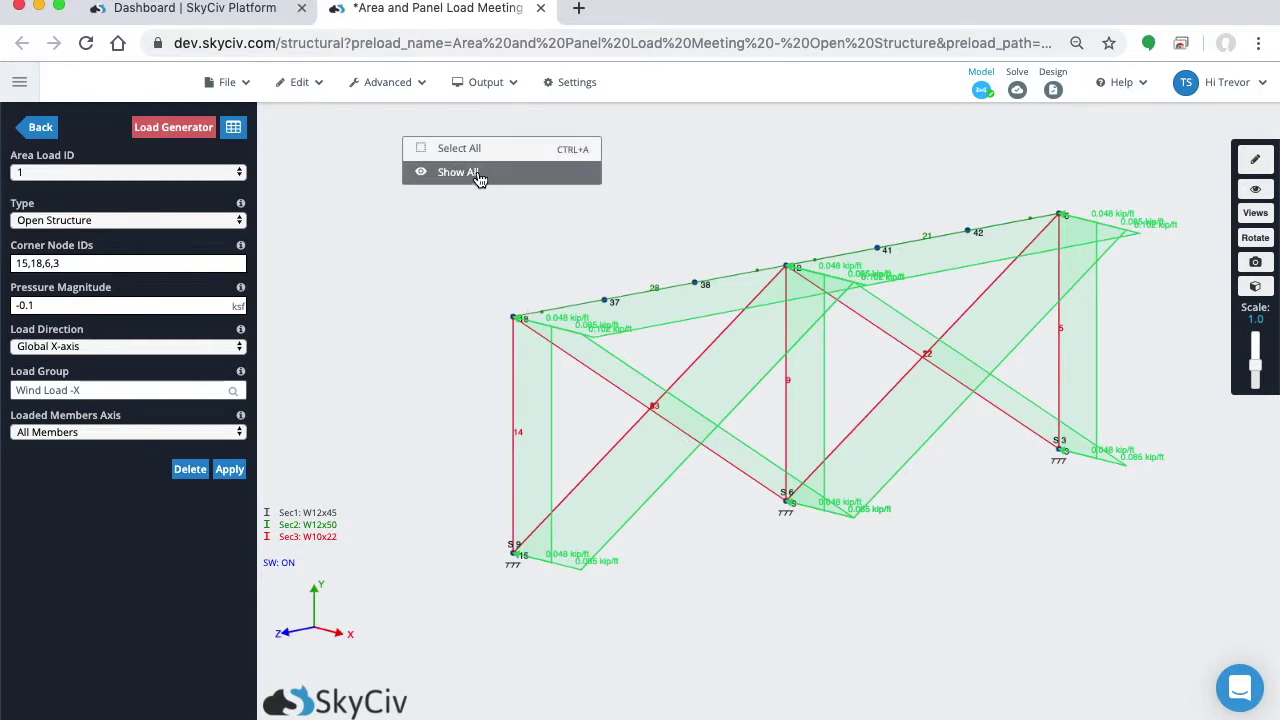
left_click(458, 172)
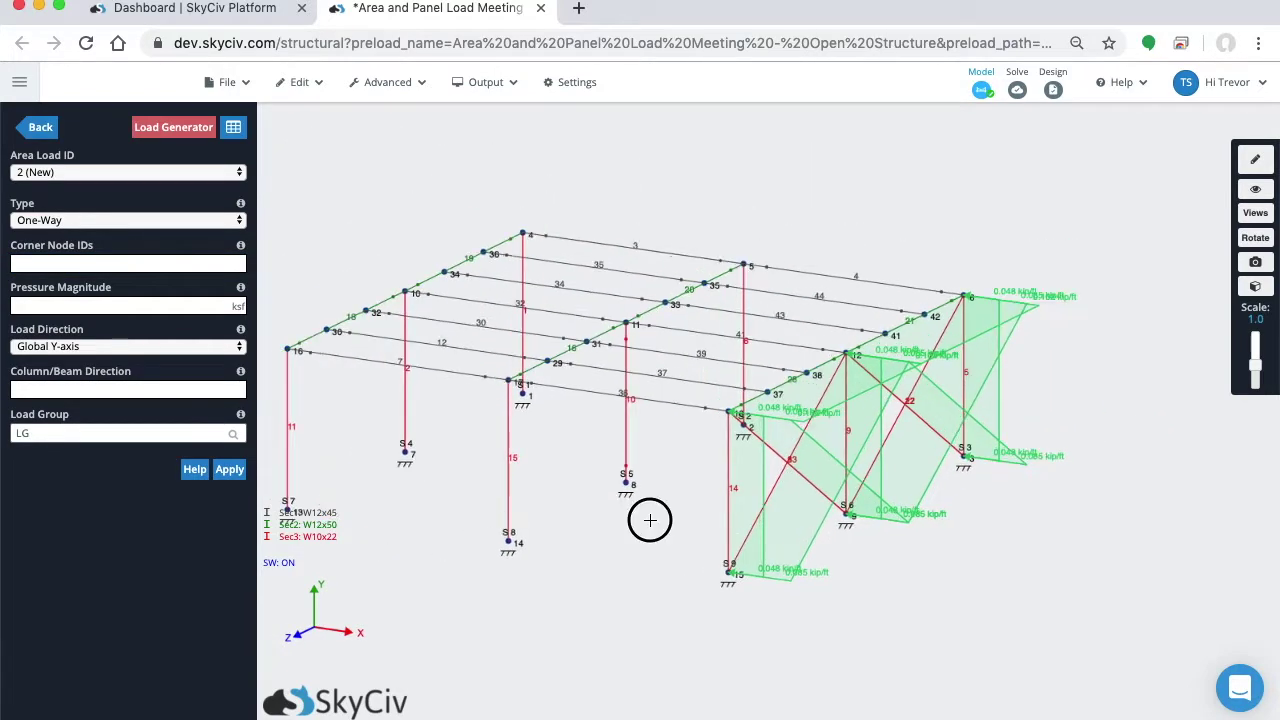
- Orbit toward the loaded bays and reopen area load 1's Open Structure wind settings
left_click_drag(650, 520, 636, 530)
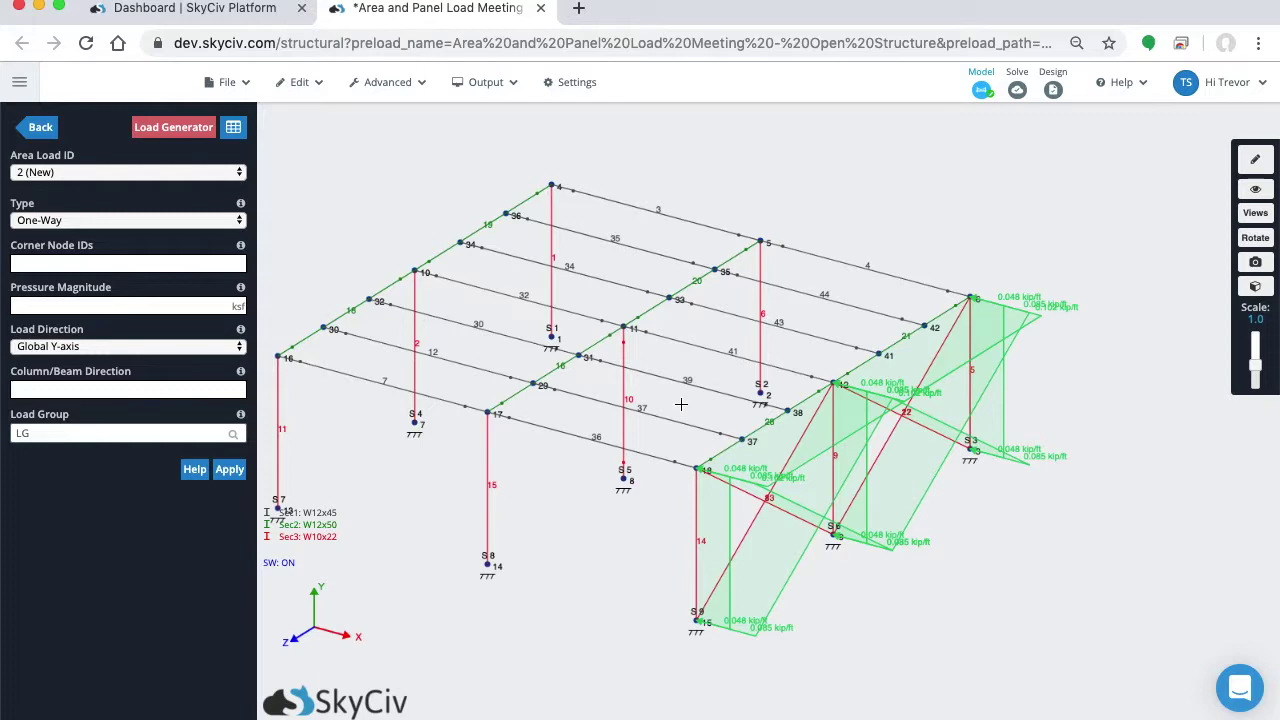
left_click_drag(594, 534, 571, 614)
scroll(784, 585, "up", 3)
left_click(773, 533)
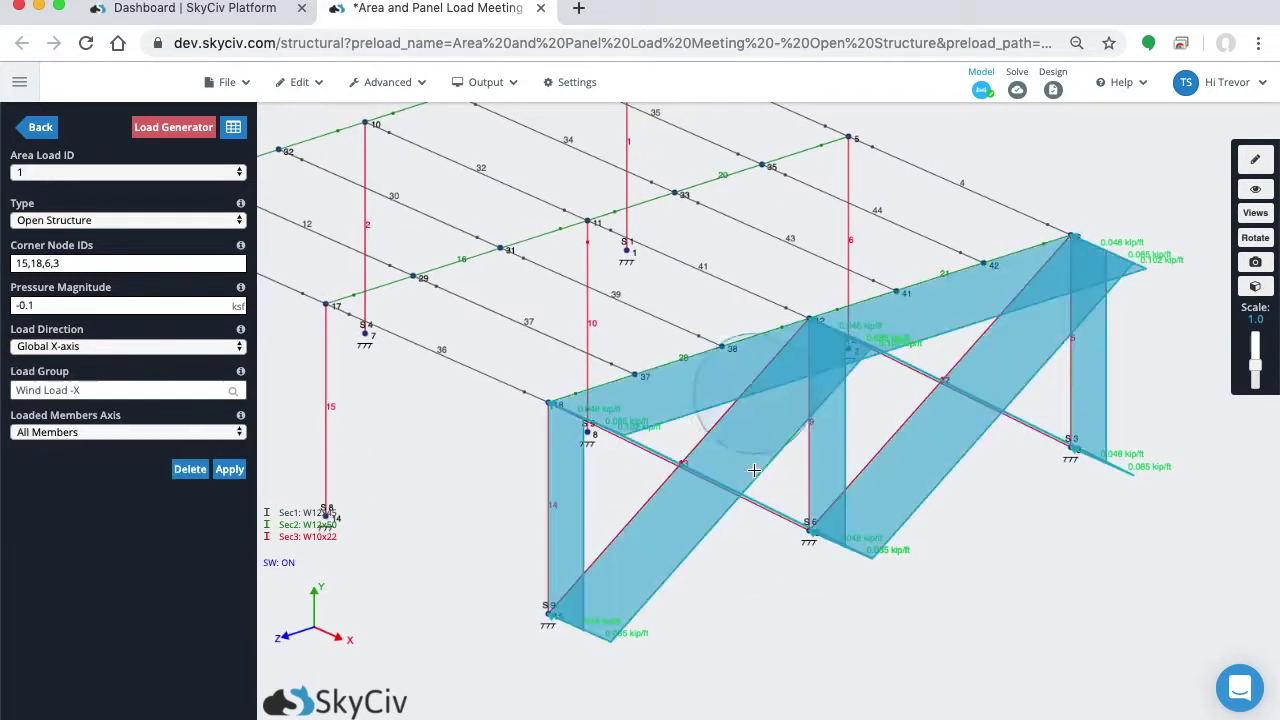
left_click_drag(514, 534, 459, 485)
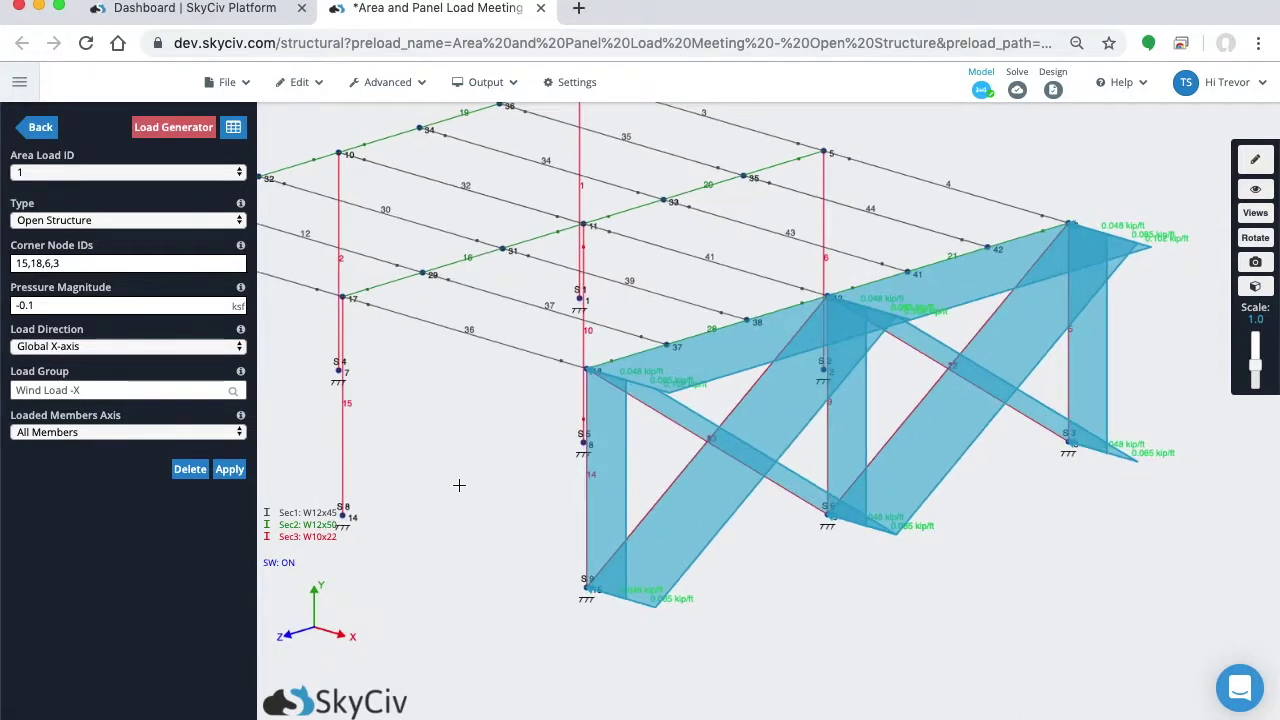